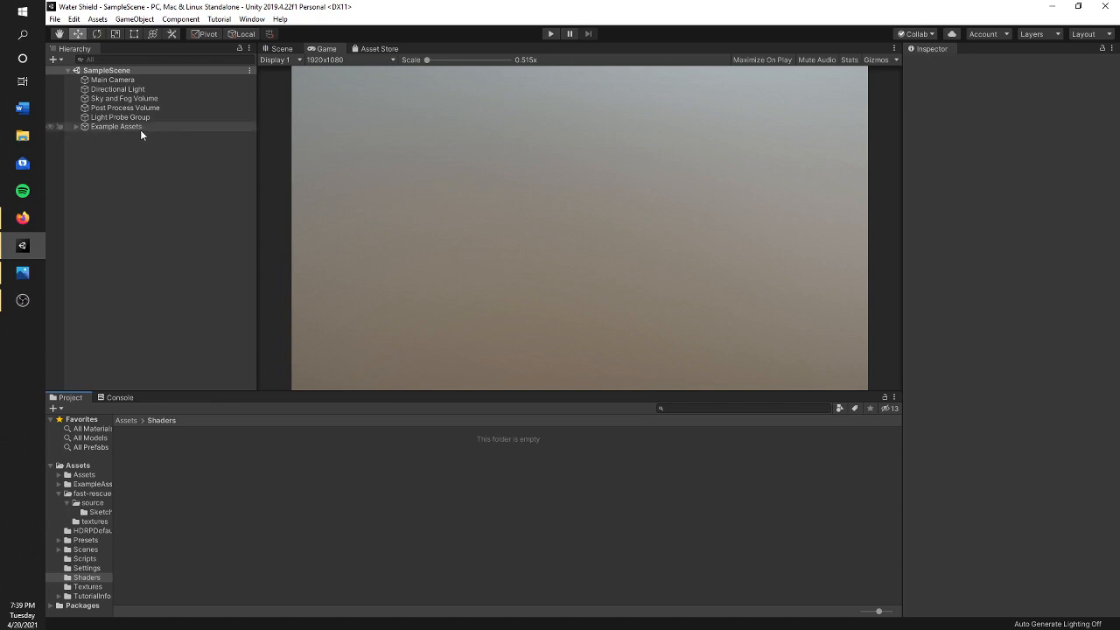
Step: Show the Scene view and delete the Example Assets object from SampleScene
{"action": "left_click", "coordinate": [274, 59]}
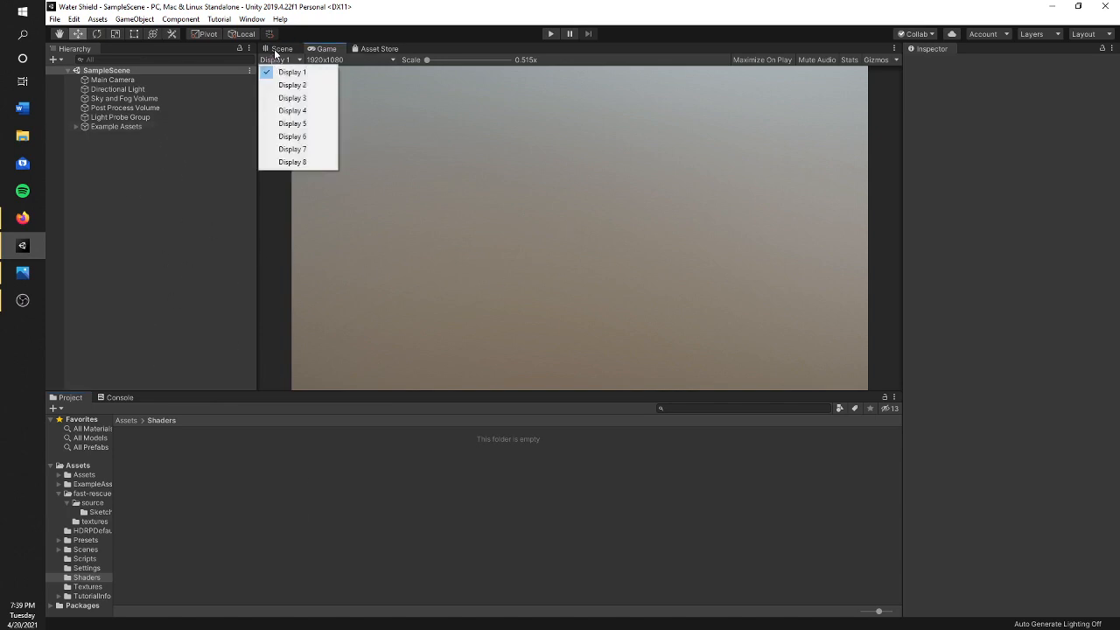
{"action": "left_click", "coordinate": [279, 49]}
{"action": "key", "text": "w"}
{"action": "right_click_drag", "start_coordinate": [210, 254], "coordinate": [550, 292]}
{"action": "key", "text": "s"}
{"action": "right_click", "coordinate": [147, 125]}
{"action": "left_click", "coordinate": [199, 189]}
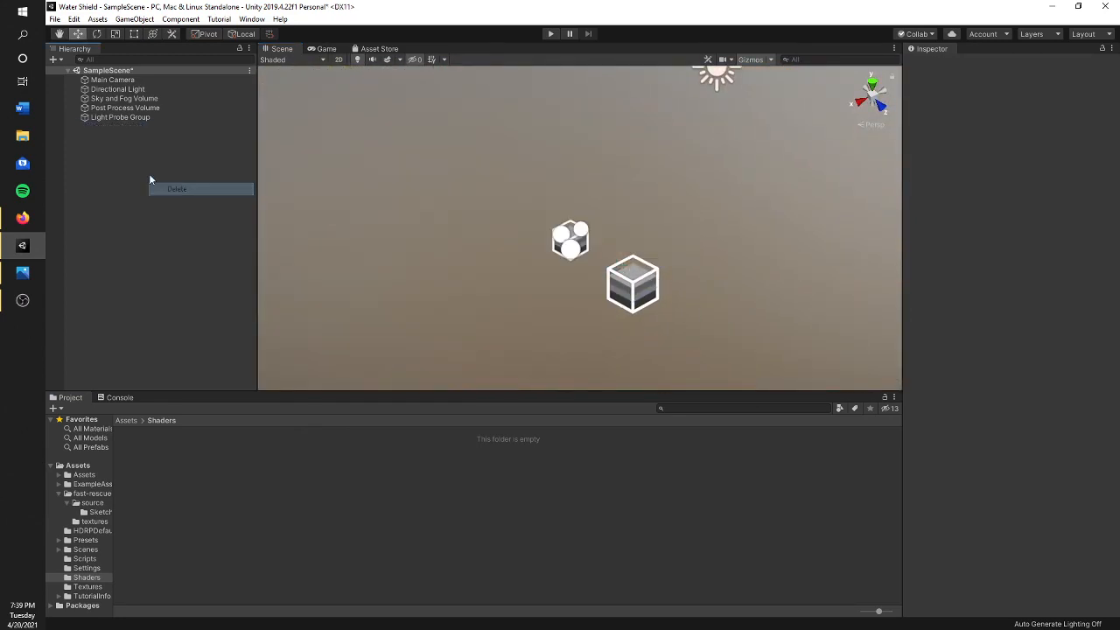
Step: Inspect the remaining scene objects, from Post Process Volume to Main Camera, and frame the Main Camera in the scene
{"action": "left_click", "coordinate": [137, 109]}
{"action": "left_click", "coordinate": [141, 117]}
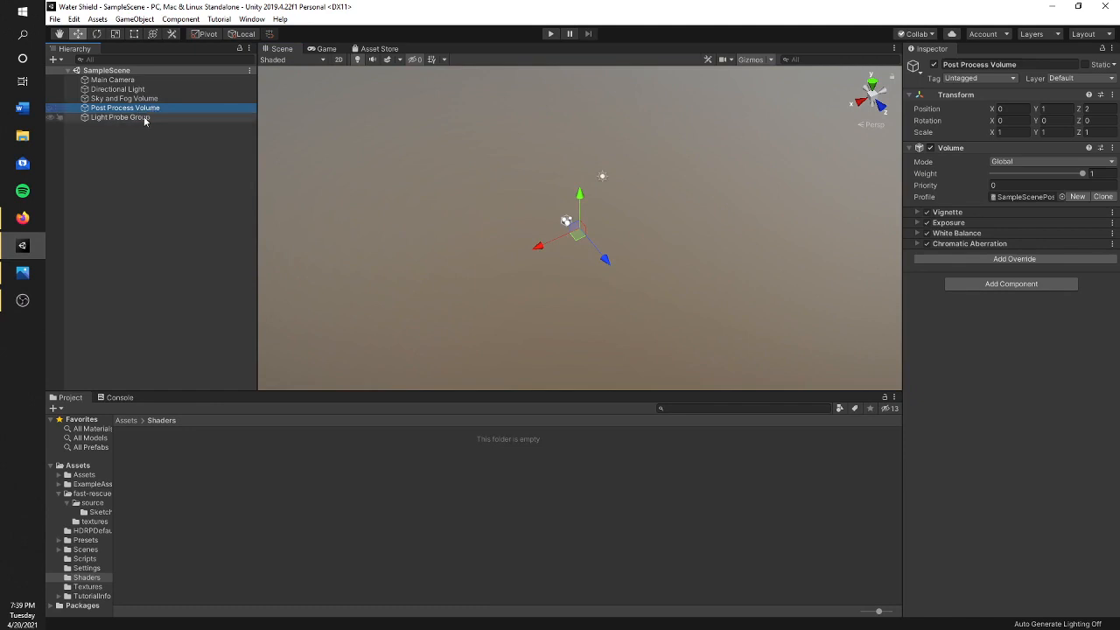
{"action": "left_click", "coordinate": [150, 99]}
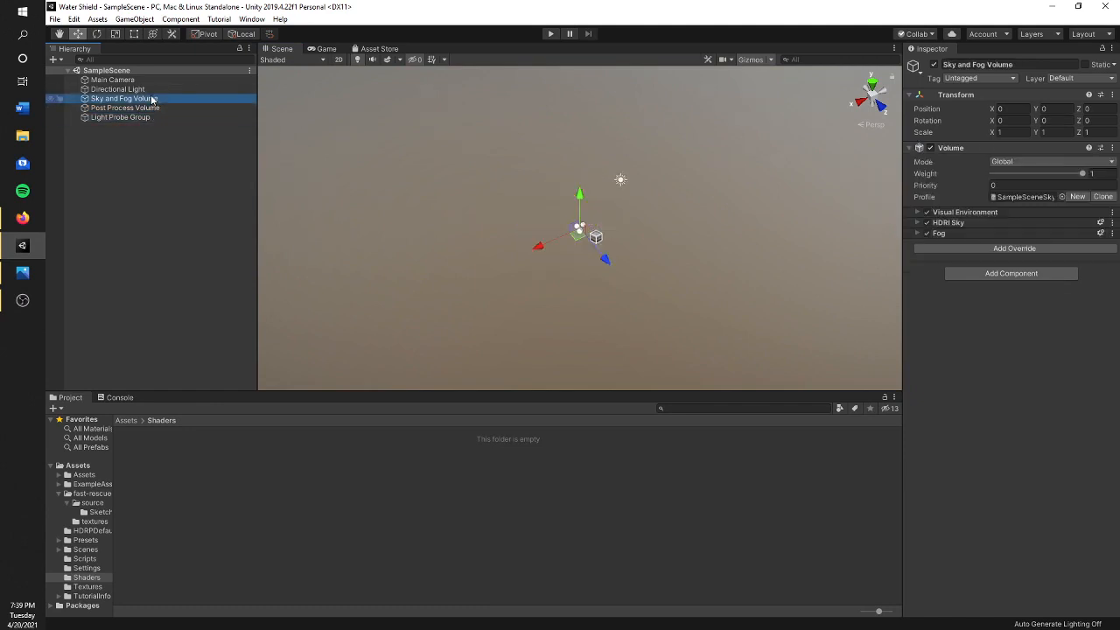
{"action": "left_click", "coordinate": [154, 88]}
{"action": "left_click", "coordinate": [144, 81]}
{"action": "double_click", "coordinate": [142, 84]}
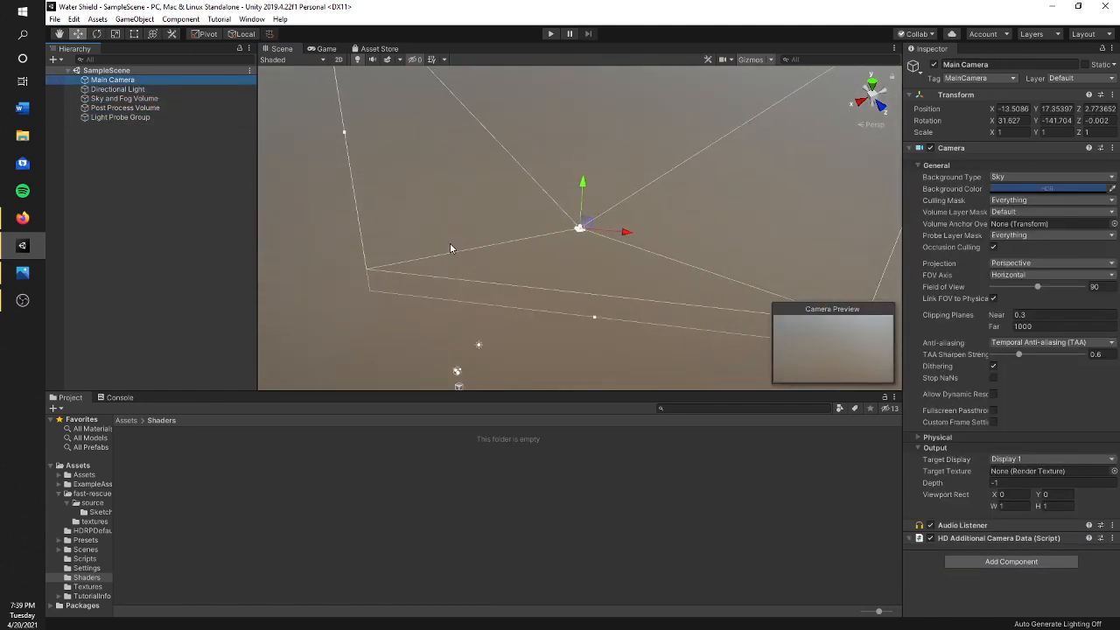
{"action": "right_click_drag", "start_coordinate": [450, 246], "coordinate": [430, 259]}
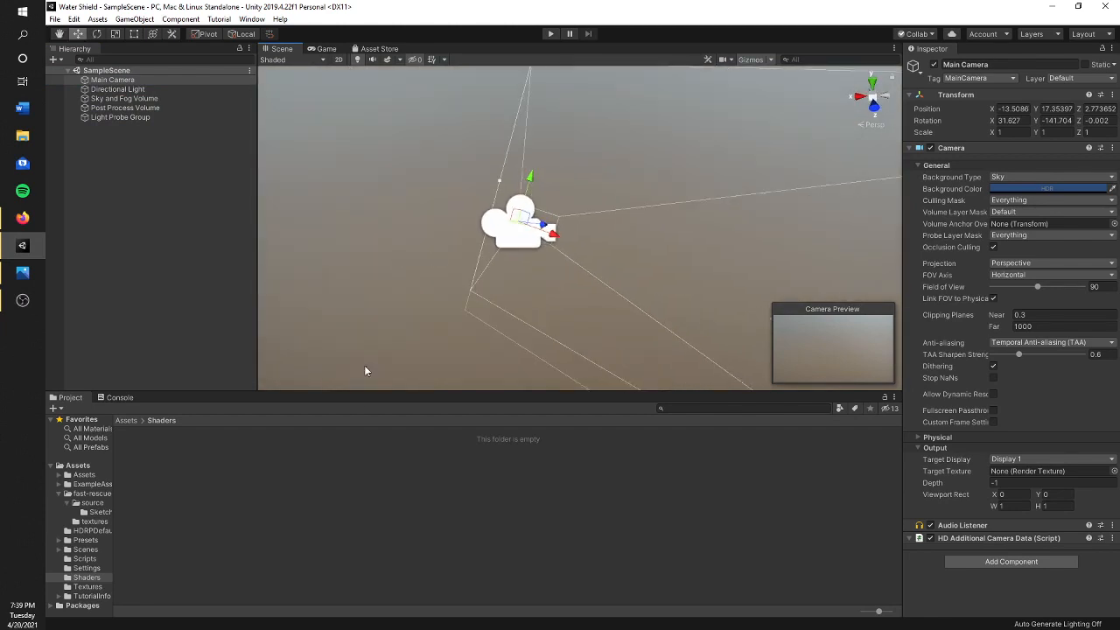
Step: Create a PBR Graph shader named OutlineShaderGraph in the Shaders folder
{"action": "right_click", "coordinate": [343, 505]}
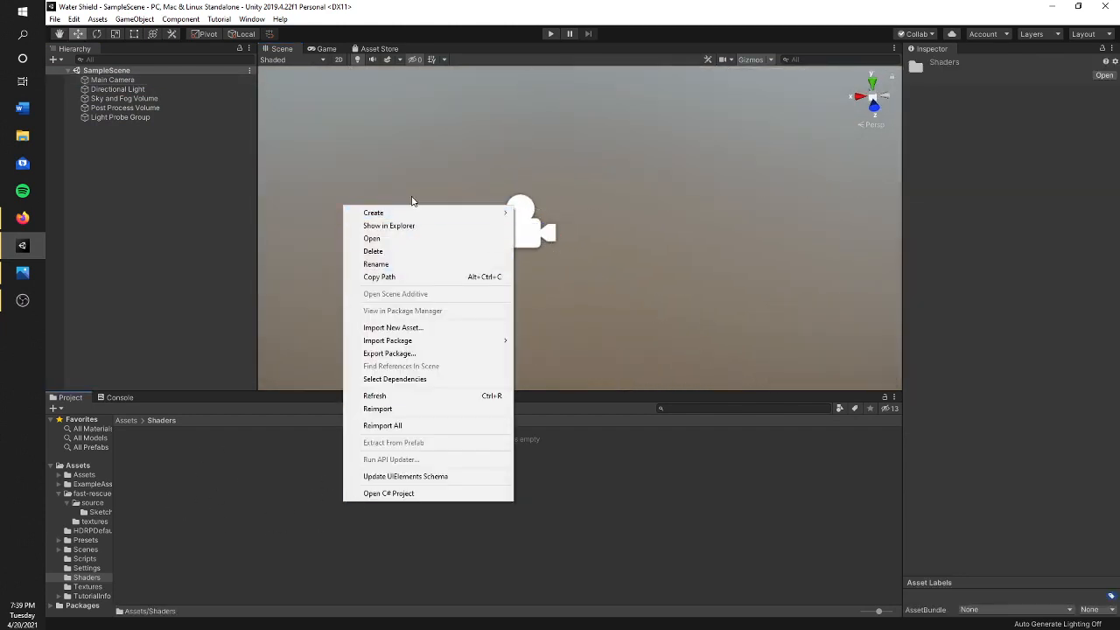
{"action": "mouse_move", "coordinate": [405, 212]}
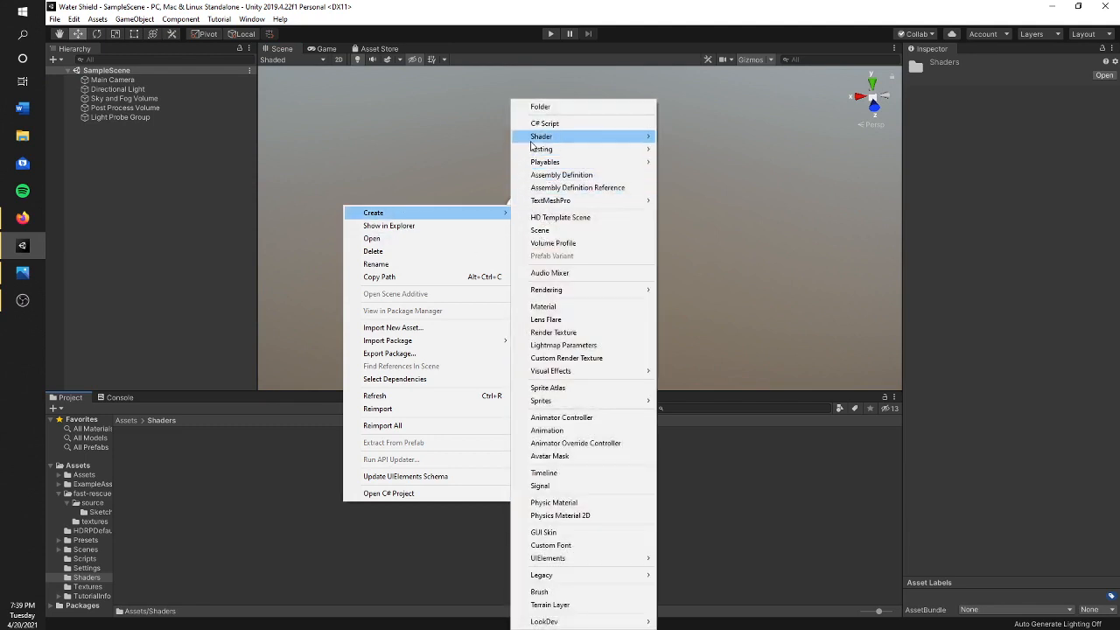
{"action": "mouse_move", "coordinate": [603, 137]}
{"action": "left_click", "coordinate": [707, 229]}
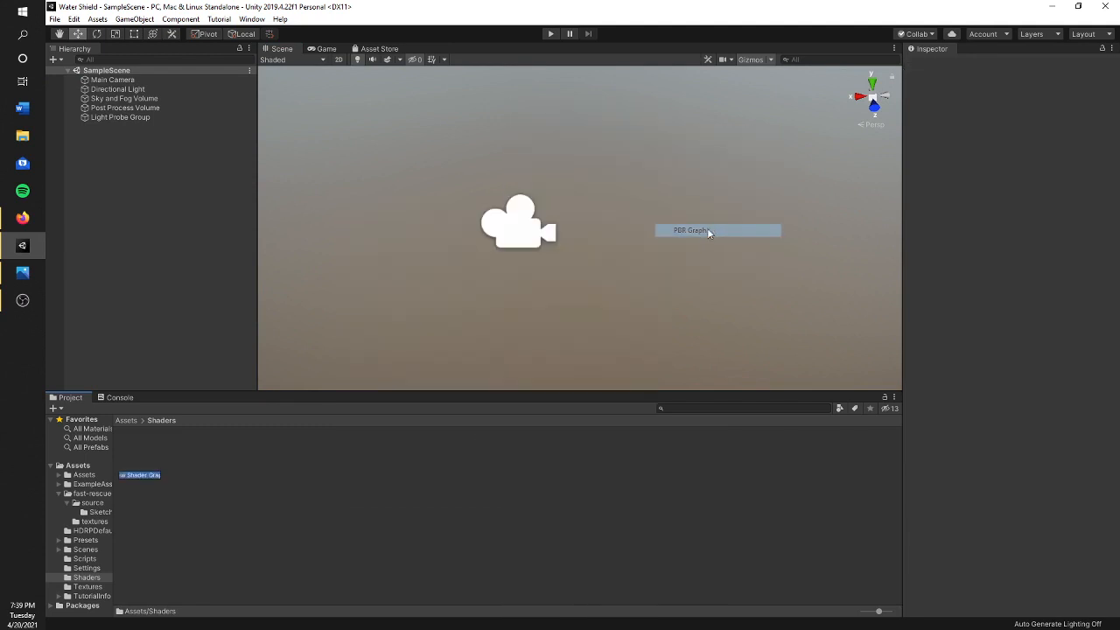
{"action": "type", "text": "Outl"}
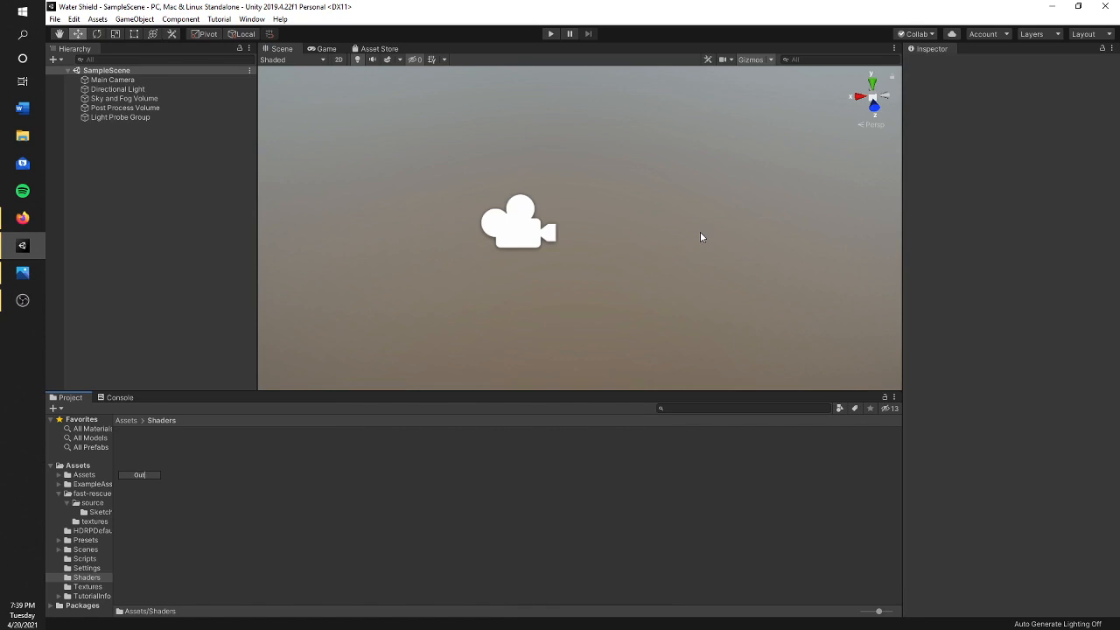
{"action": "type", "text": "ineShaderGraph"}
Step: Open OutlineShaderGraph in a maximized editor and move the PBR Master node away from the property list to free working space
{"action": "double_click", "coordinate": [142, 449]}
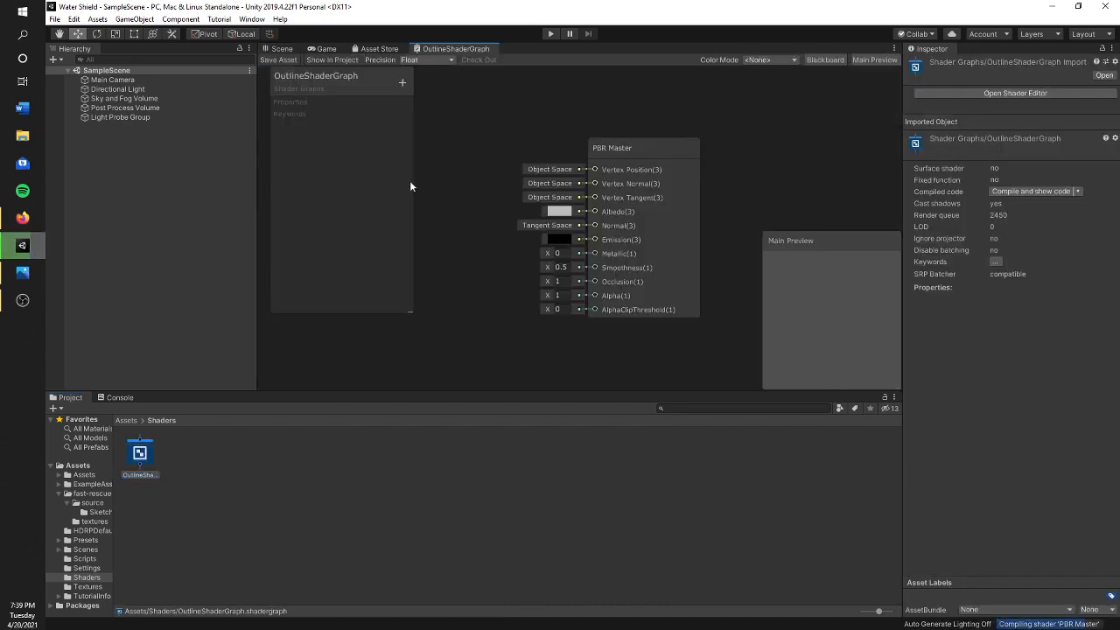
{"action": "right_click", "coordinate": [450, 56]}
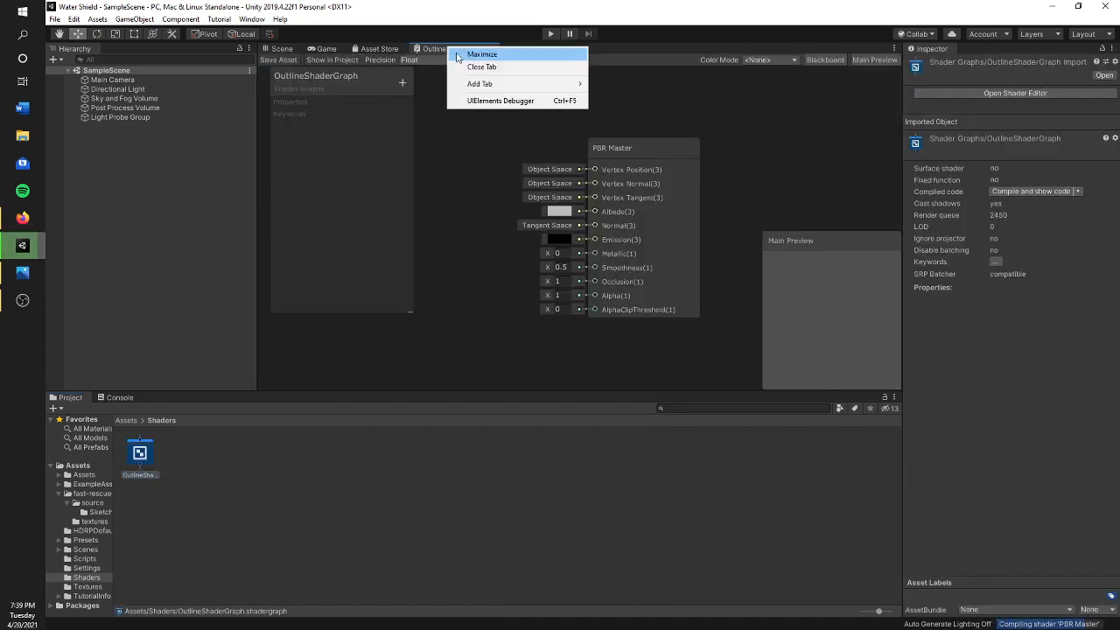
{"action": "left_click", "coordinate": [460, 53]}
{"action": "left_click_drag", "start_coordinate": [434, 140], "coordinate": [1042, 254]}
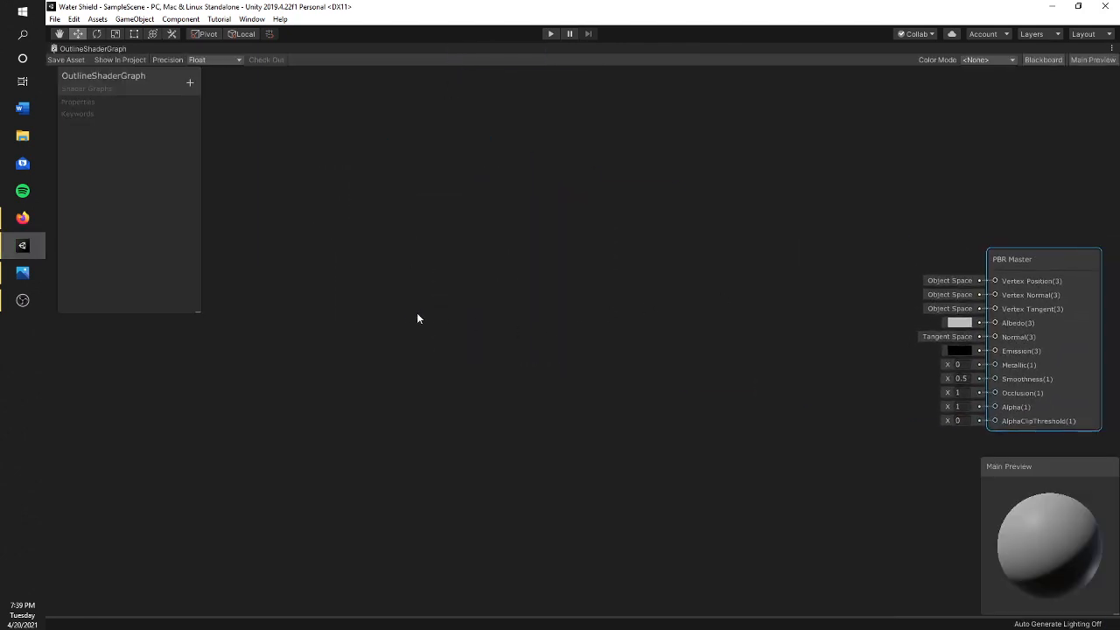
Step: Add a Vector1 property named Outline Size to the shader graph
{"action": "left_click", "coordinate": [189, 83]}
{"action": "left_click", "coordinate": [202, 92]}
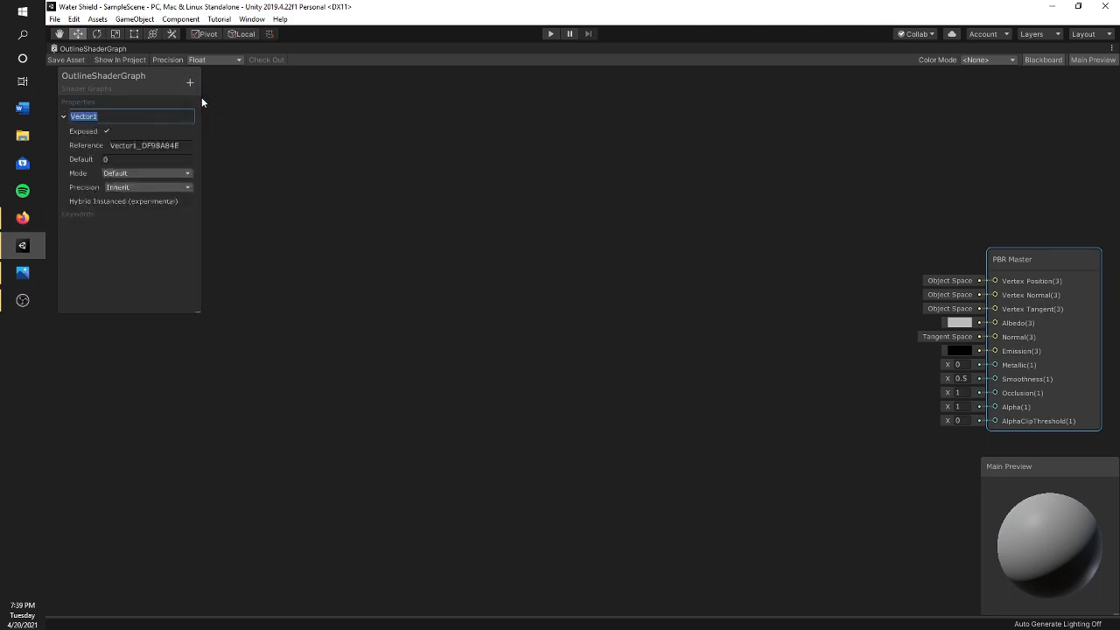
{"action": "type", "text": "Outline Size"}
{"action": "key", "text": "Return"}
Step: Set the Outline Size property's reference to OutlineSize and its default value to 6.5
{"action": "left_click", "coordinate": [154, 146]}
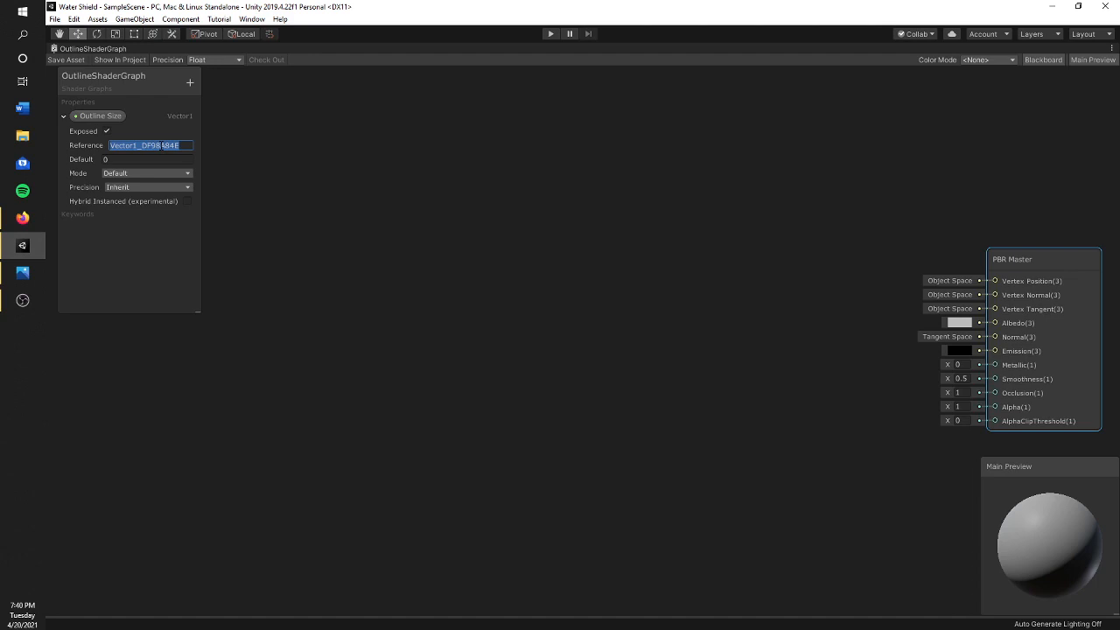
{"action": "type", "text": "O"}
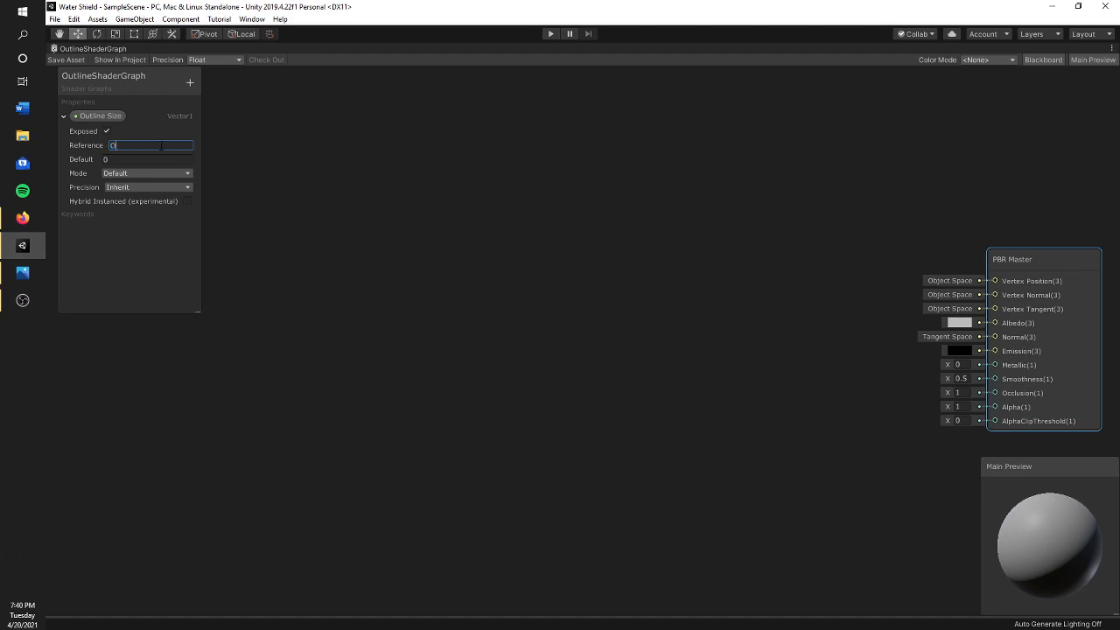
{"action": "type", "text": "utlineSize"}
{"action": "key", "text": "Return"}
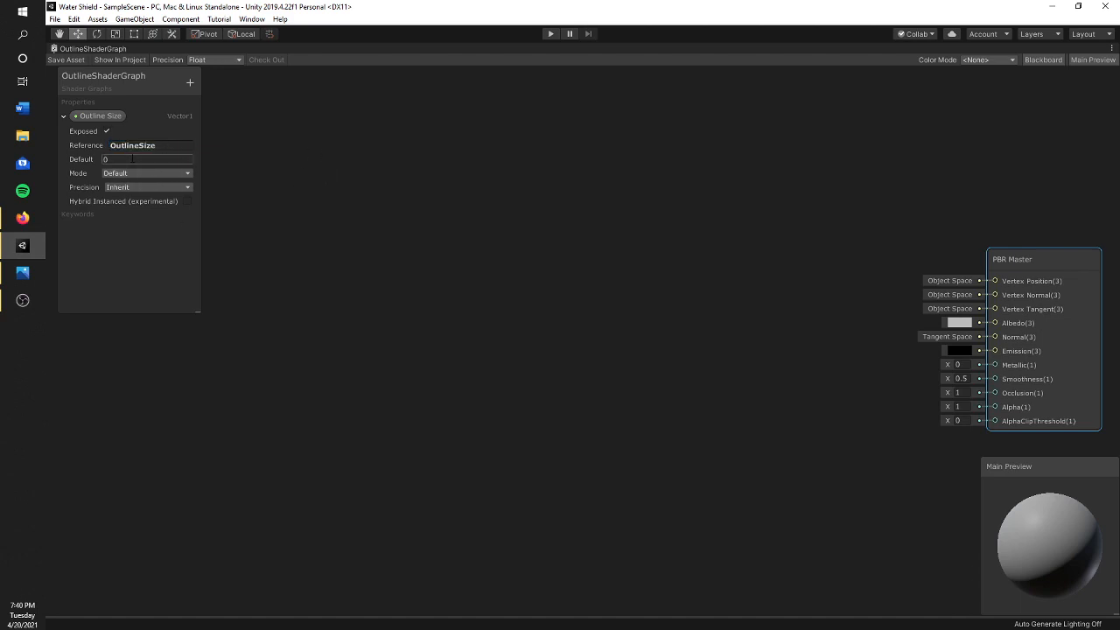
{"action": "left_click", "coordinate": [131, 159]}
{"action": "type", "text": "6.5"}
{"action": "key", "text": "alt+Tab"}
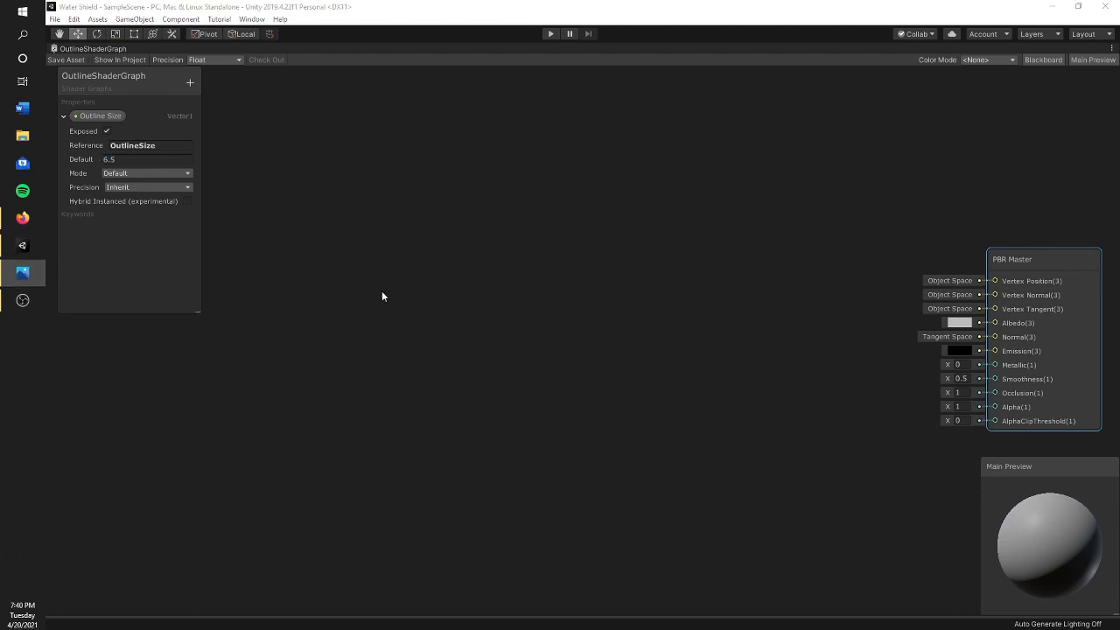
Step: Place an Outline Size property node in the graph and collapse the property's settings
{"action": "left_click_drag", "start_coordinate": [121, 123], "coordinate": [268, 234]}
{"action": "key", "text": "alt+Tab"}
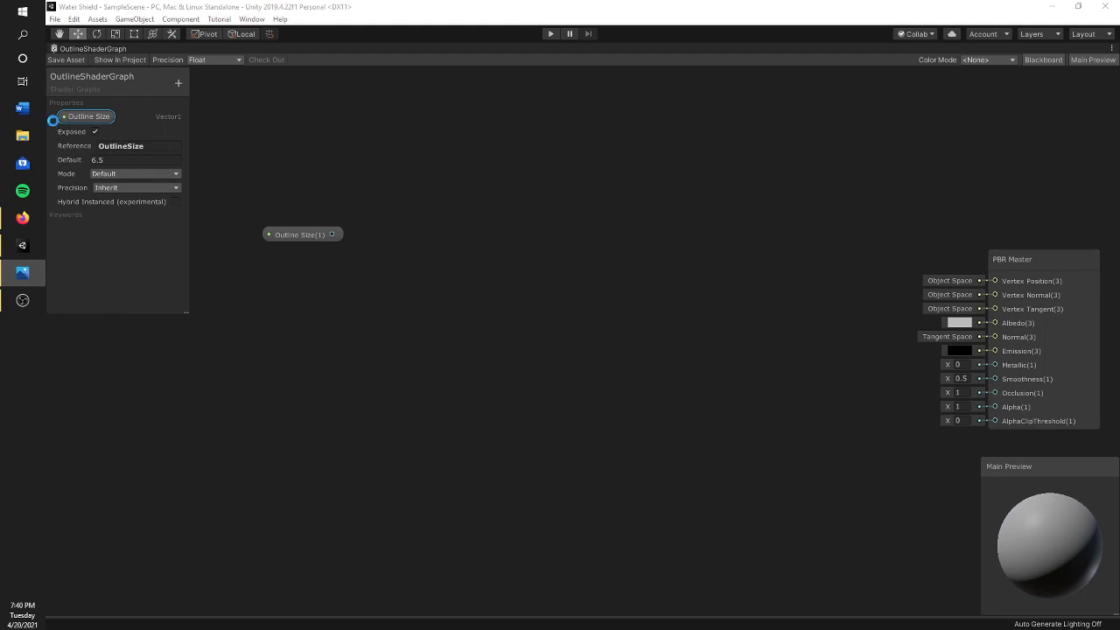
{"action": "key", "text": "alt+Tab"}
{"action": "left_click_drag", "start_coordinate": [268, 235], "coordinate": [249, 236]}
{"action": "left_click", "coordinate": [53, 117]}
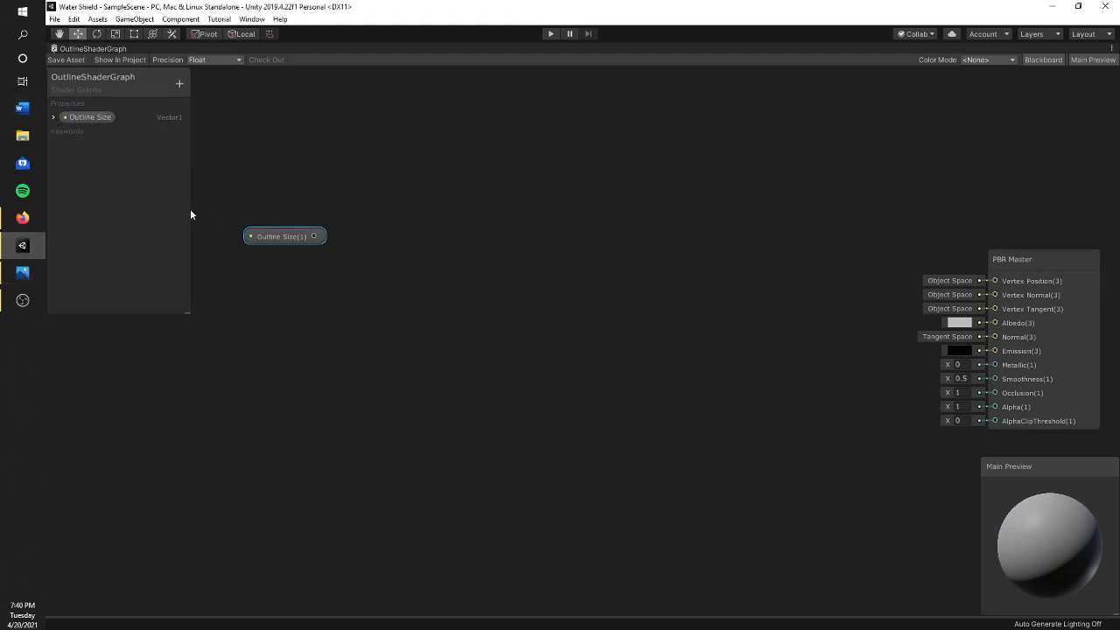
Step: Add a Fresnel Effect node and position it above and to the right of the Outline Size node
{"action": "left_click", "coordinate": [391, 261]}
{"action": "key", "text": "space"}
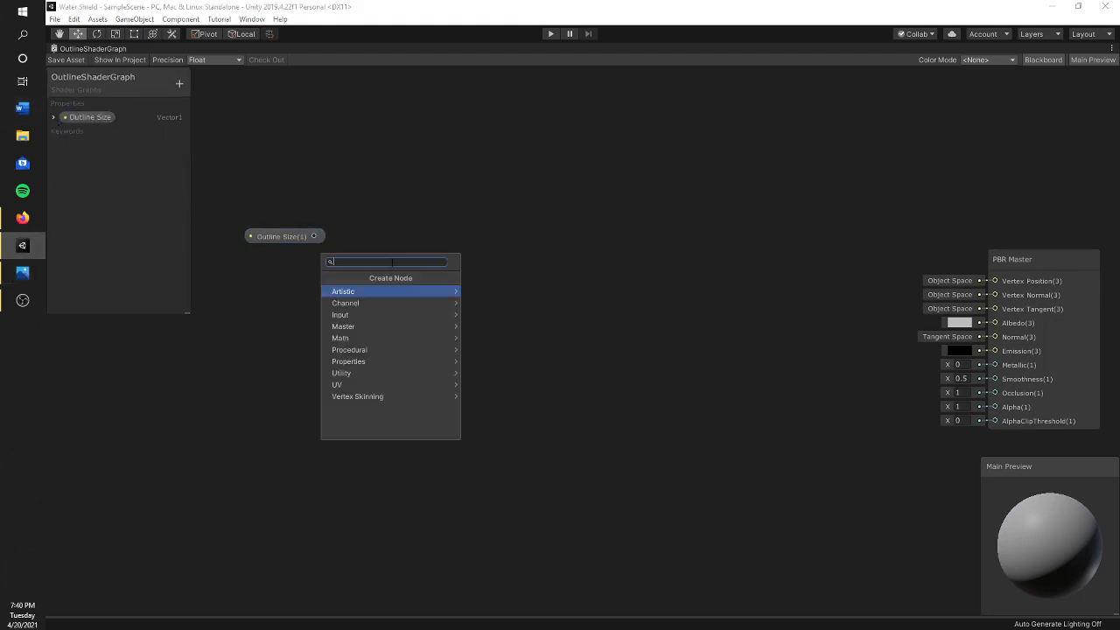
{"action": "type", "text": "Fr"}
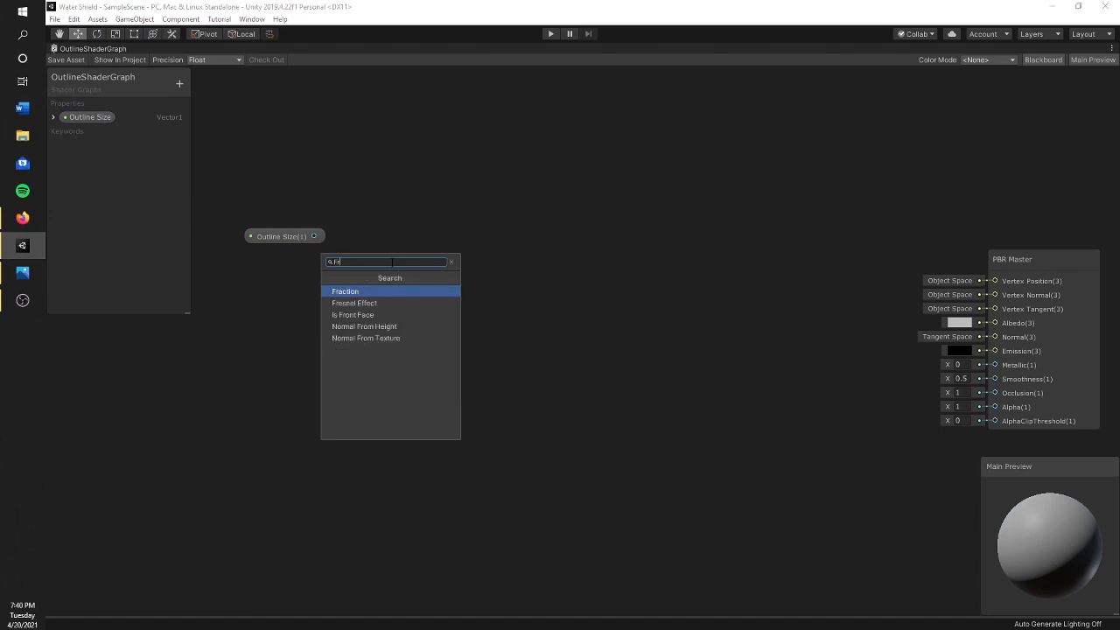
{"action": "key", "text": "Down"}
{"action": "key", "text": "Return"}
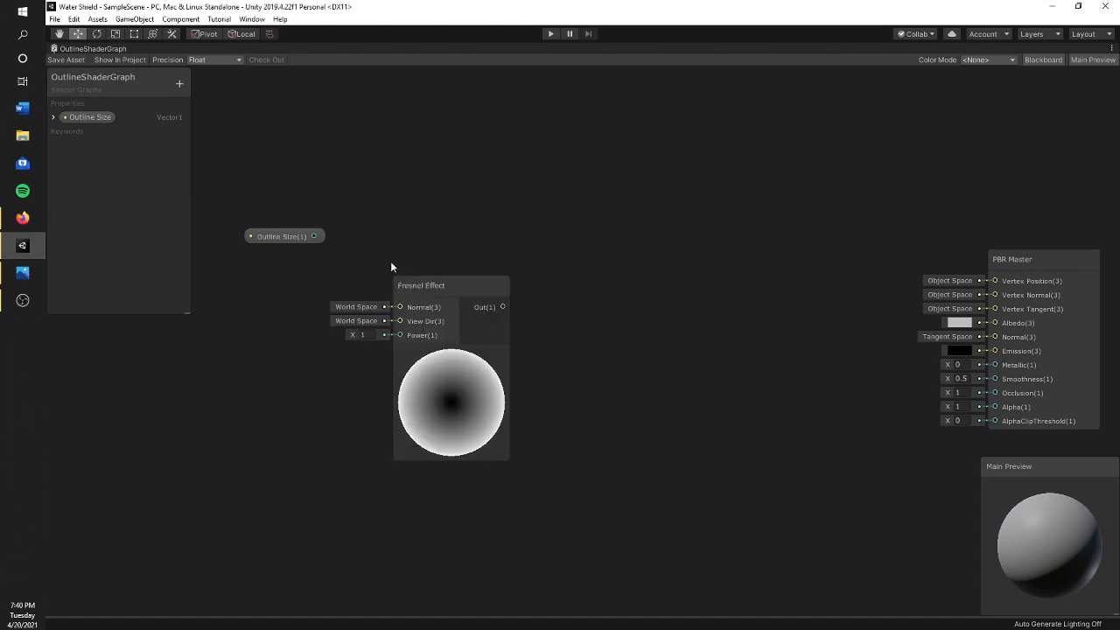
{"action": "left_click_drag", "start_coordinate": [432, 260], "coordinate": [416, 156]}
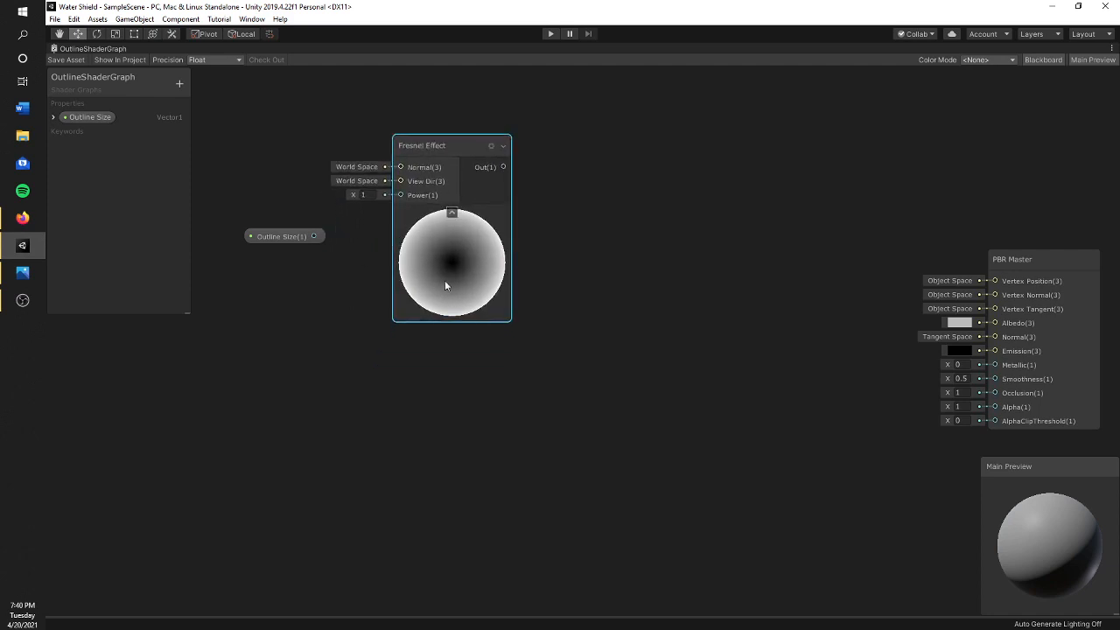
Step: Connect the Outline Size node to the Fresnel Effect's Power input and adjust the positions of both nodes
{"action": "left_click_drag", "start_coordinate": [353, 195], "coordinate": [395, 210]}
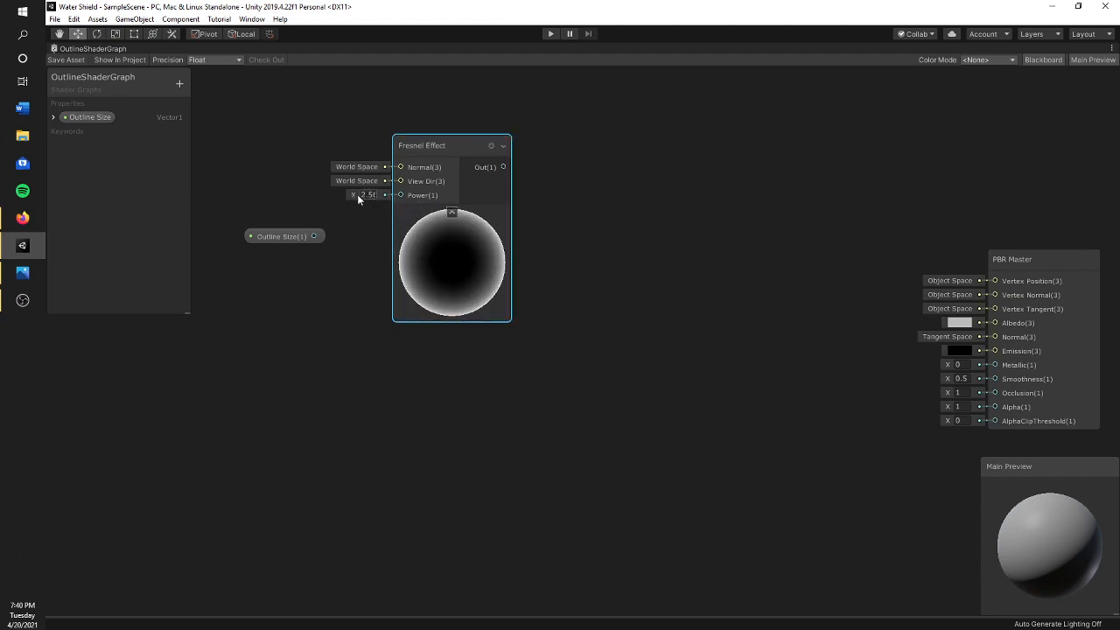
{"action": "left_click", "coordinate": [305, 236]}
{"action": "left_click_drag", "start_coordinate": [290, 237], "coordinate": [399, 195]}
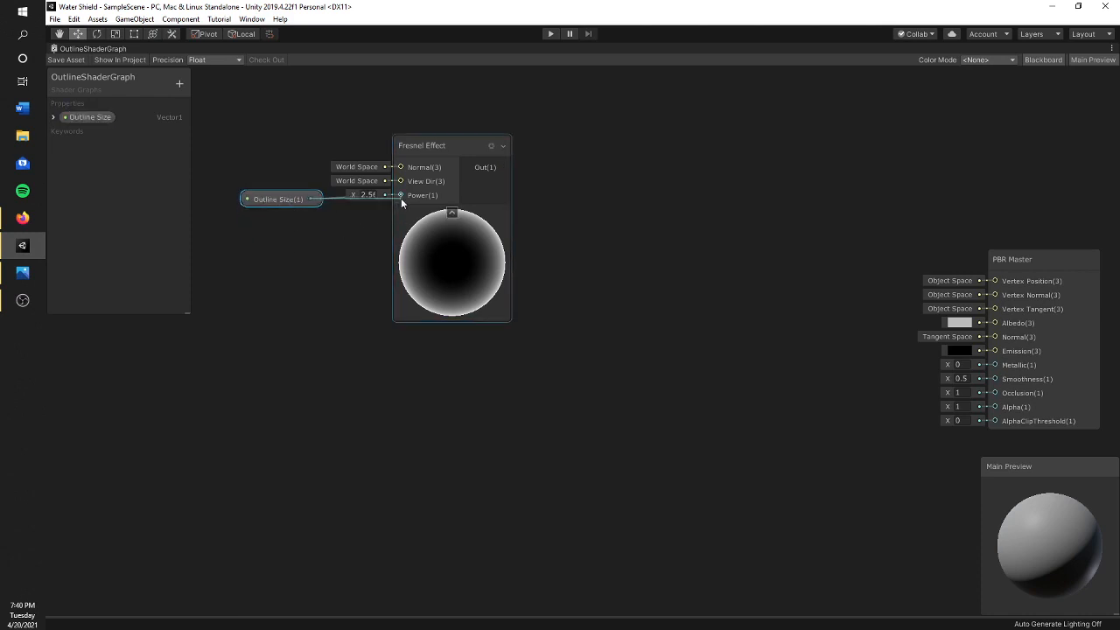
{"action": "left_click", "coordinate": [53, 117]}
{"action": "left_click", "coordinate": [52, 118]}
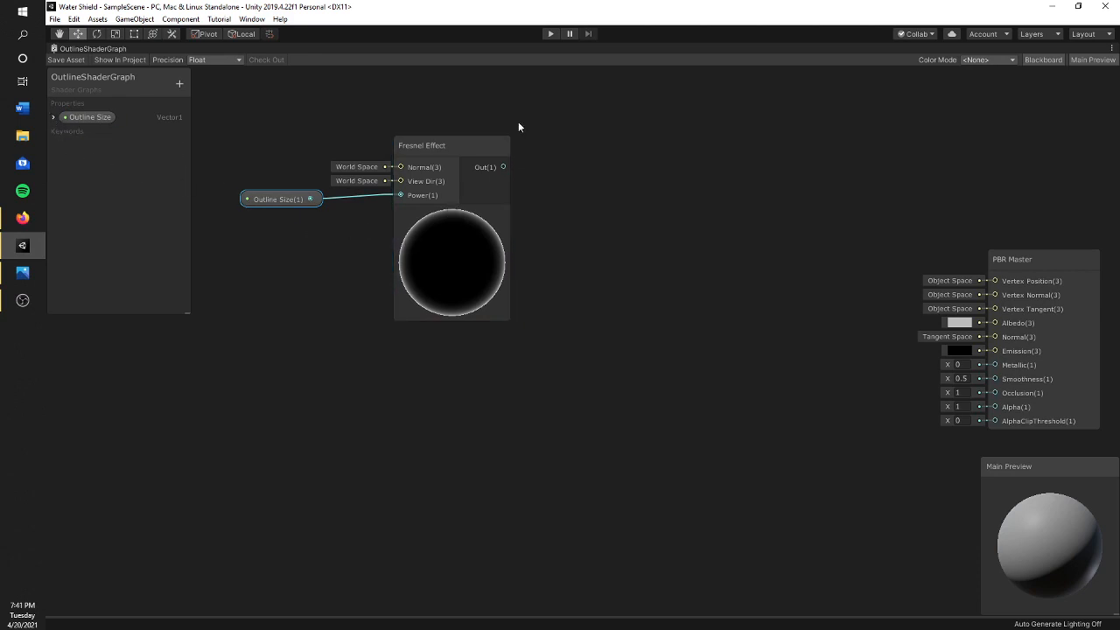
{"action": "left_click_drag", "start_coordinate": [435, 145], "coordinate": [420, 133]}
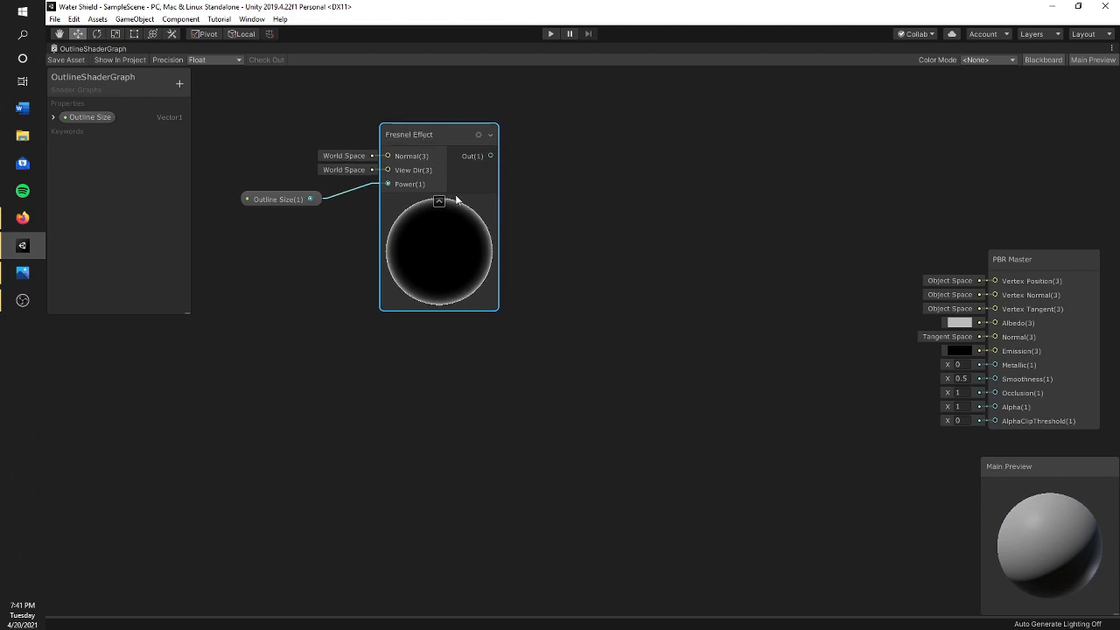
Step: Add an Ellipse node beside the Fresnel Effect node and connect the Fresnel output to its UV input
{"action": "left_click", "coordinate": [562, 185]}
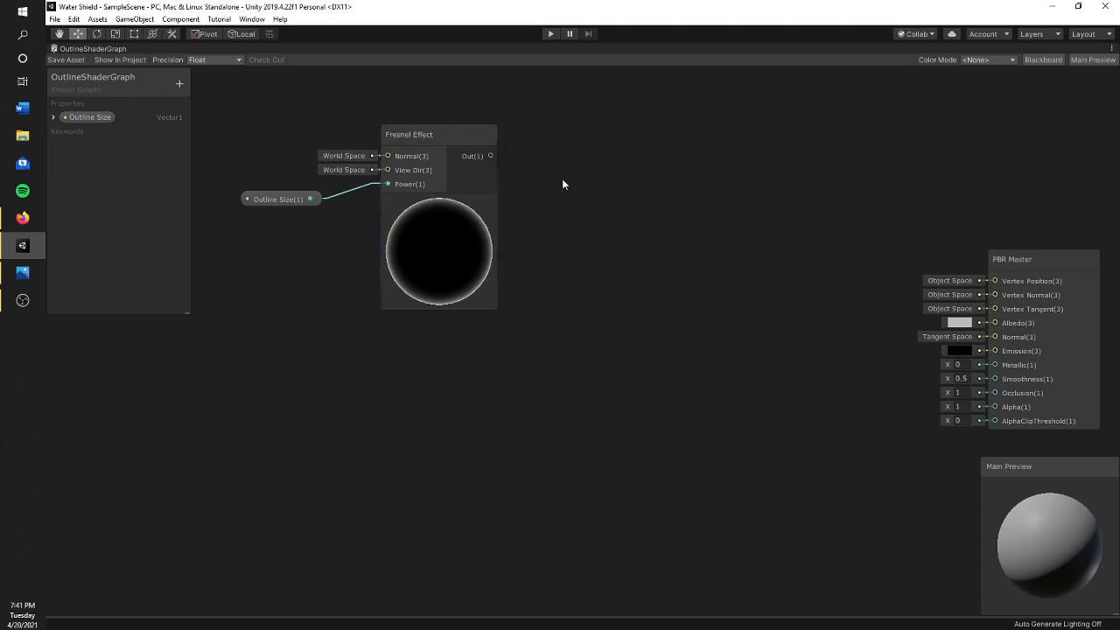
{"action": "key", "text": "space"}
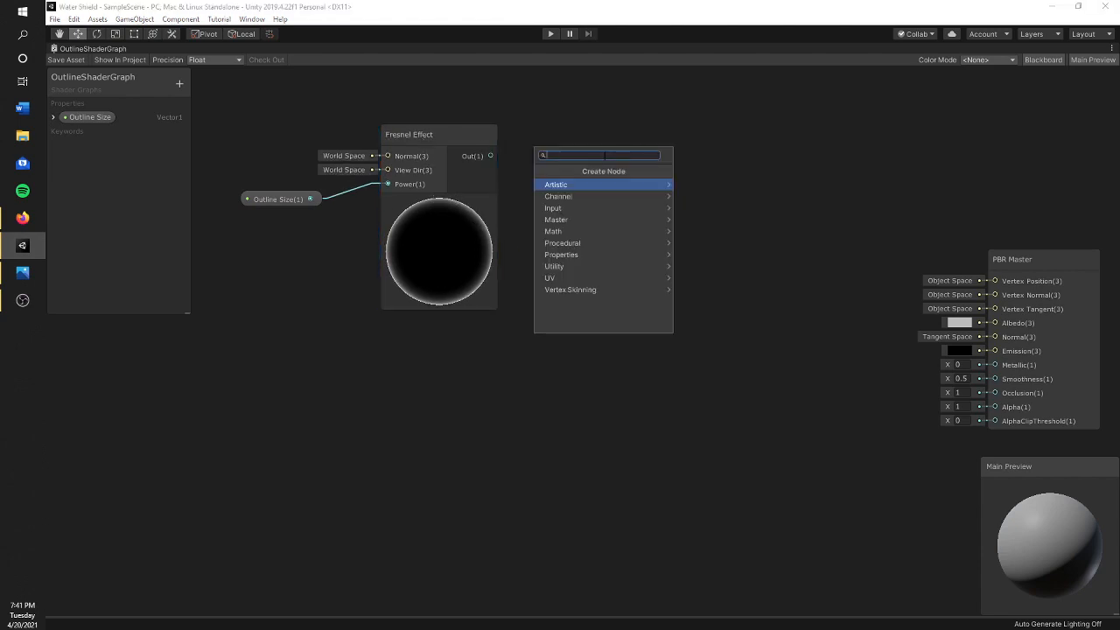
{"action": "type", "text": "e"}
{"action": "key", "text": "Return"}
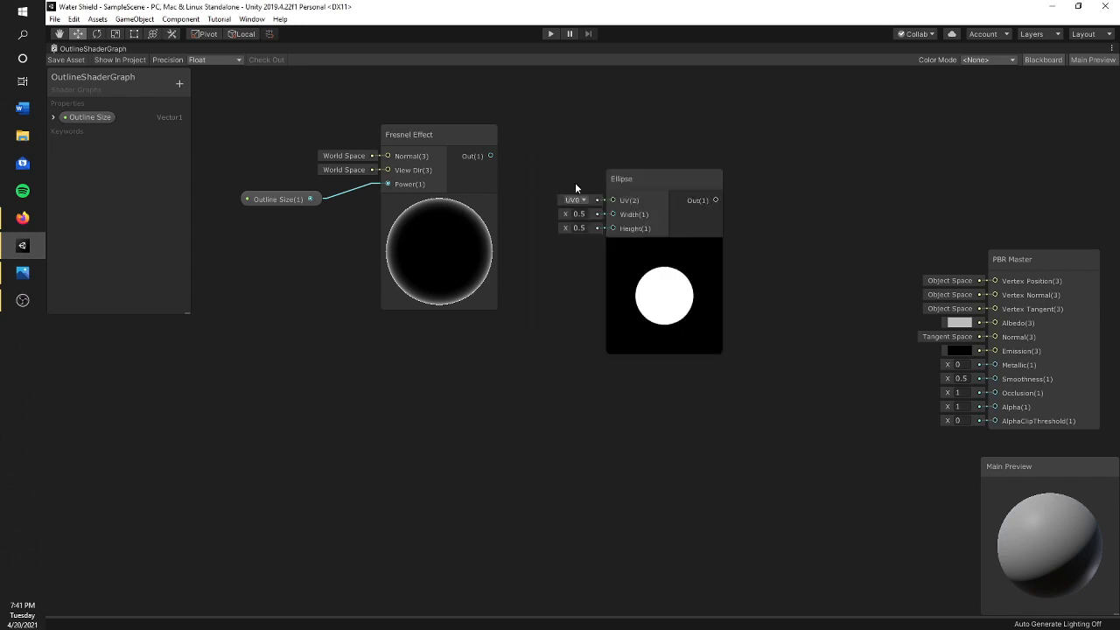
{"action": "left_click_drag", "start_coordinate": [629, 167], "coordinate": [597, 179]}
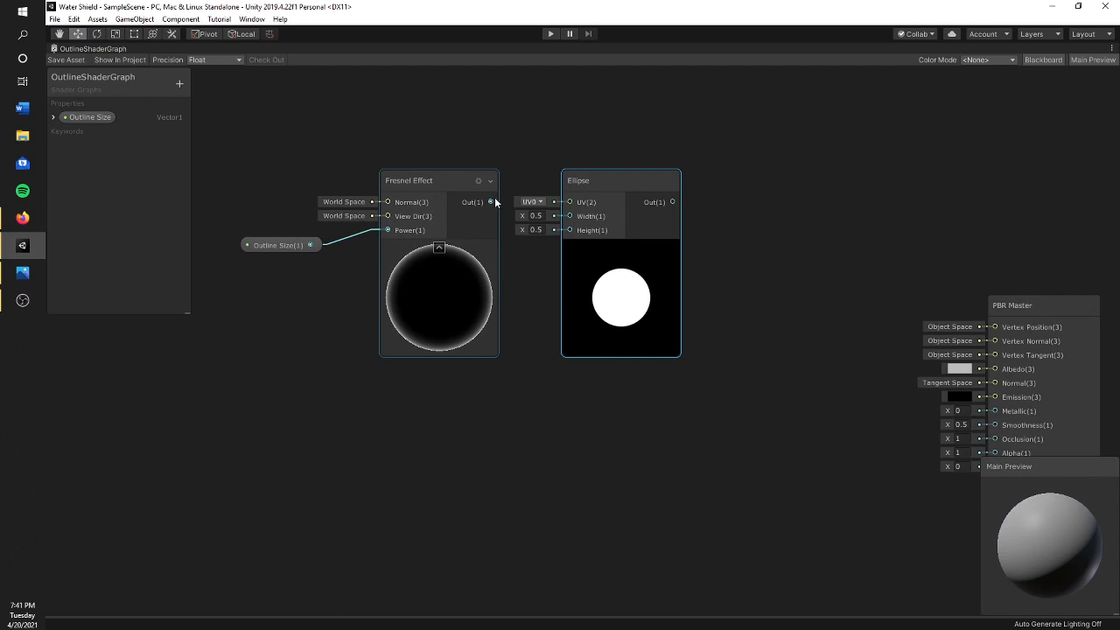
{"action": "left_click_drag", "start_coordinate": [493, 202], "coordinate": [611, 174]}
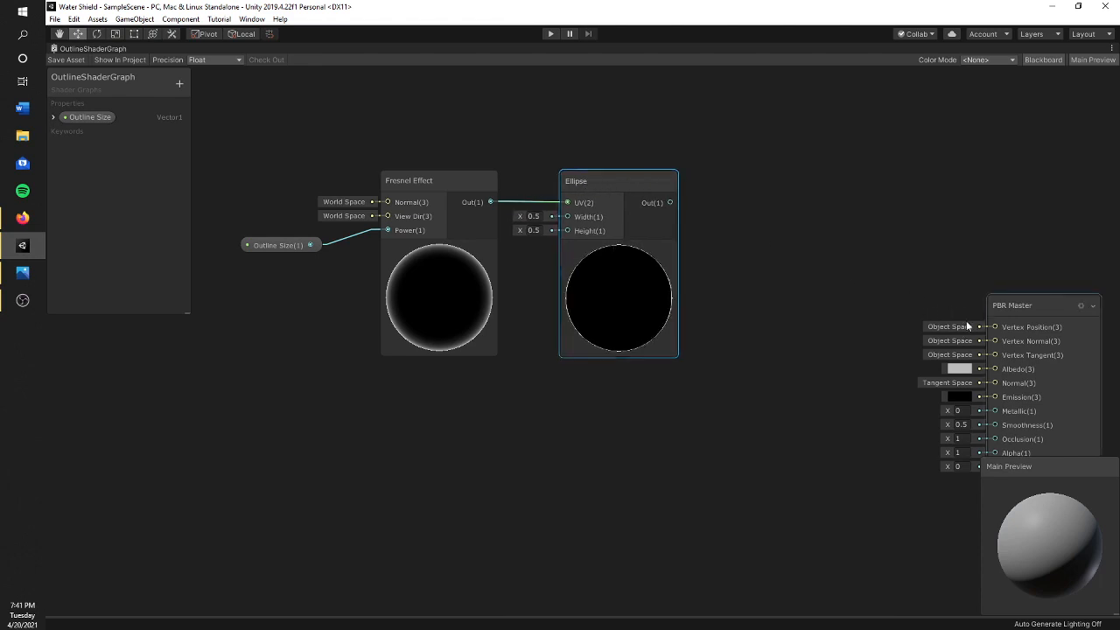
Step: Move the PBR Master node farther from the Ellipse node to make room for more nodes
{"action": "scroll", "coordinate": [890, 338], "scroll_direction": "down", "scroll_amount": 4}
{"action": "middle_click_drag", "start_coordinate": [733, 402], "coordinate": [601, 389]}
{"action": "left_click_drag", "start_coordinate": [825, 304], "coordinate": [1014, 320]}
{"action": "scroll", "coordinate": [734, 330], "scroll_direction": "up", "scroll_amount": 2}
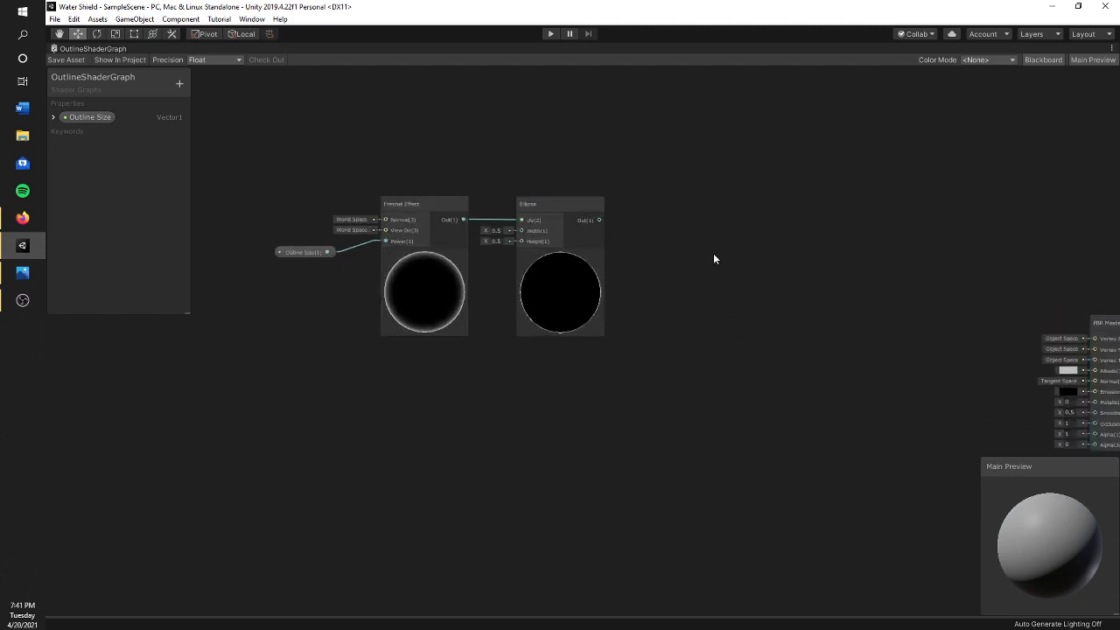
Step: Add a Multiply node between the Ellipse and PBR Master nodes
{"action": "key", "text": "space"}
{"action": "type", "text": "mu"}
{"action": "left_click", "coordinate": [721, 283]}
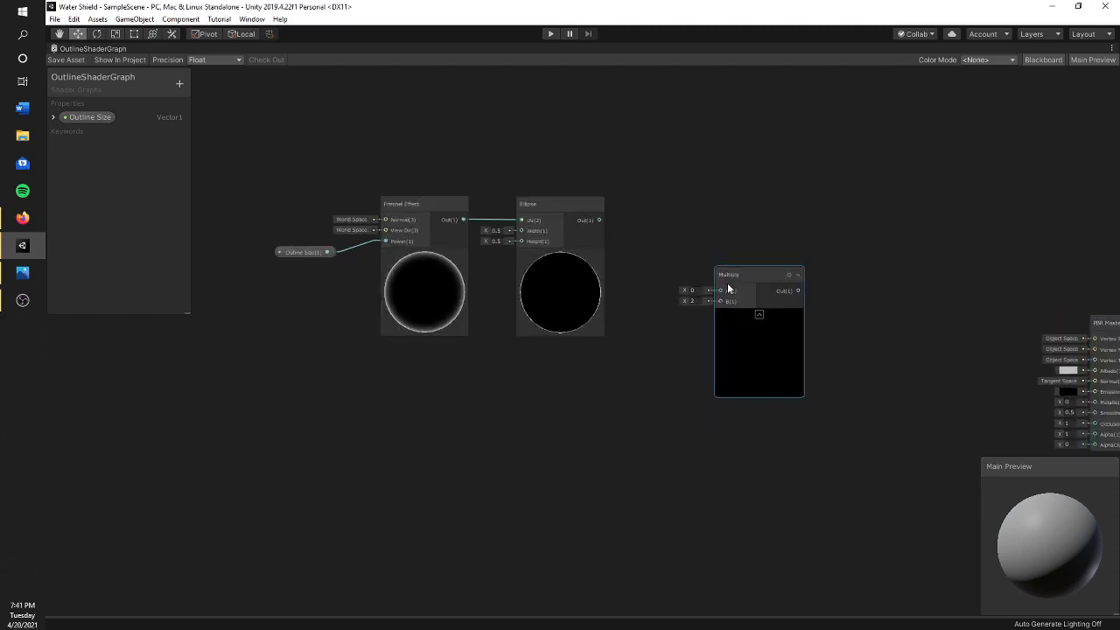
Step: Connect the Ellipse output to Multiply's A input and the Fresnel Effect output to its B input, repositioning the Ellipse and Multiply nodes
{"action": "left_click_drag", "start_coordinate": [739, 267], "coordinate": [727, 207]}
{"action": "left_click_drag", "start_coordinate": [556, 205], "coordinate": [674, 236]}
{"action": "left_click", "coordinate": [578, 205]}
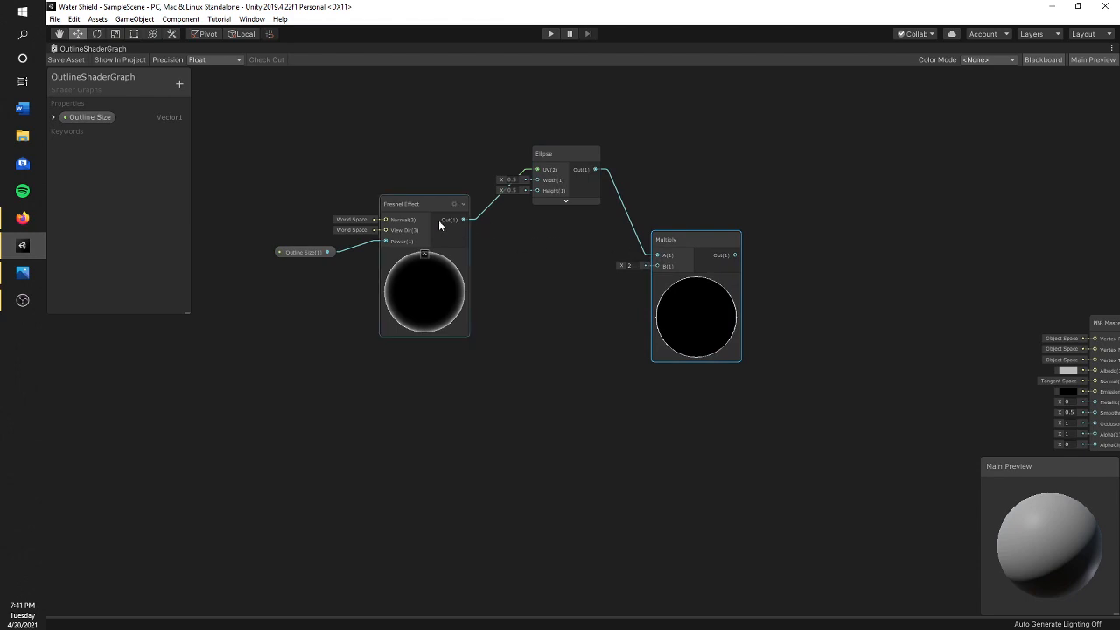
{"action": "left_click_drag", "start_coordinate": [464, 219], "coordinate": [681, 232]}
{"action": "left_click", "coordinate": [665, 293]}
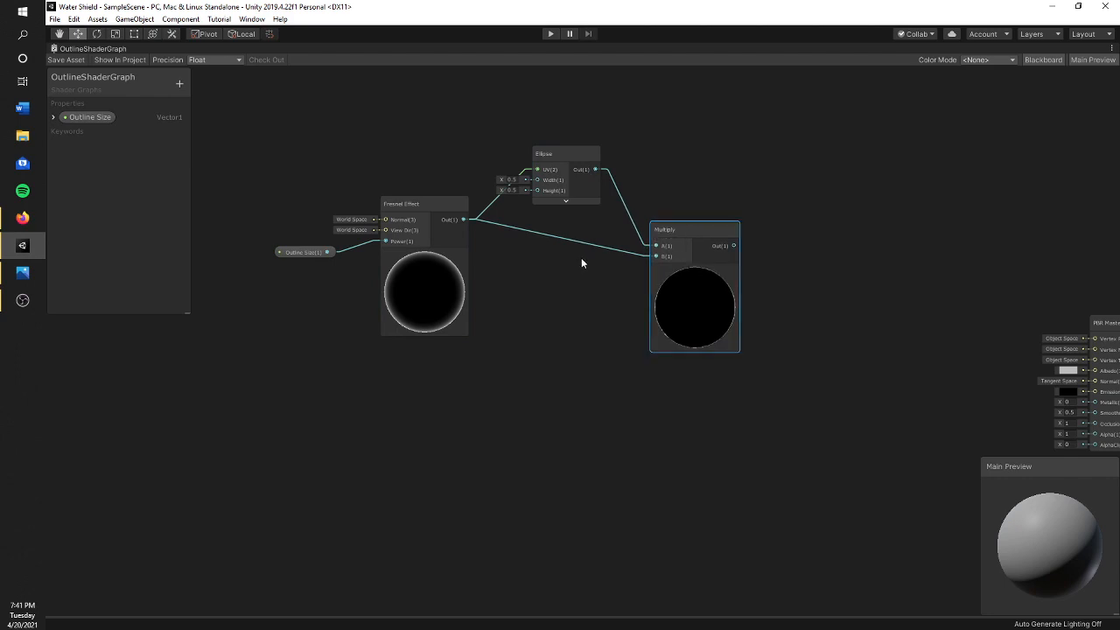
Step: Raise the Ellipse node's Width to about 2.41 and its Height to about 1.6
{"action": "scroll", "coordinate": [568, 255], "scroll_direction": "up", "scroll_amount": 3}
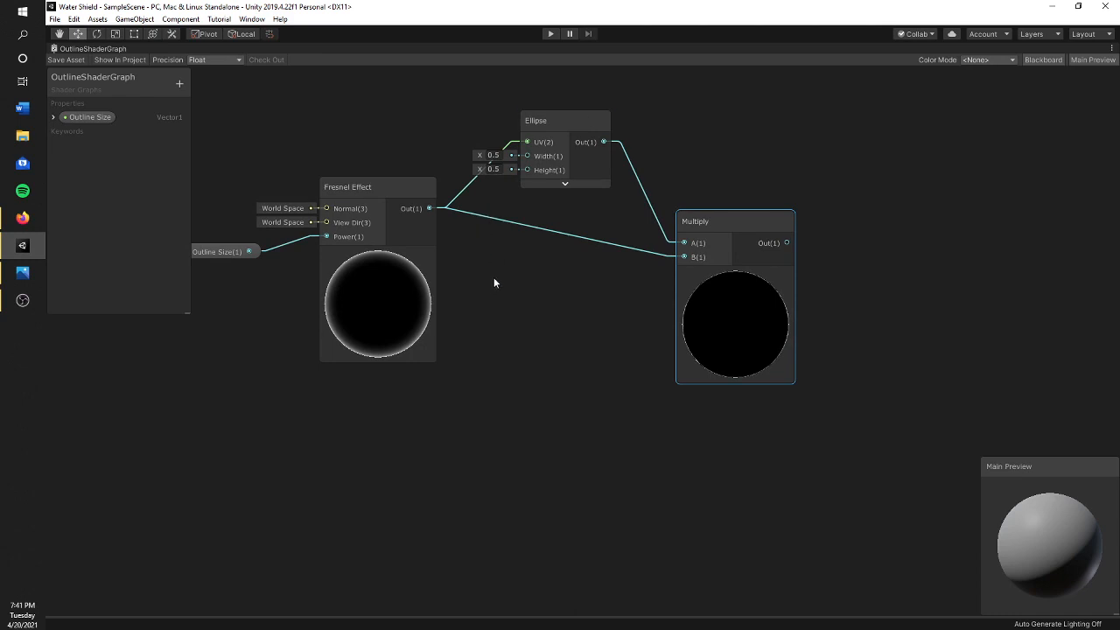
{"action": "middle_click_drag", "start_coordinate": [494, 283], "coordinate": [526, 359]}
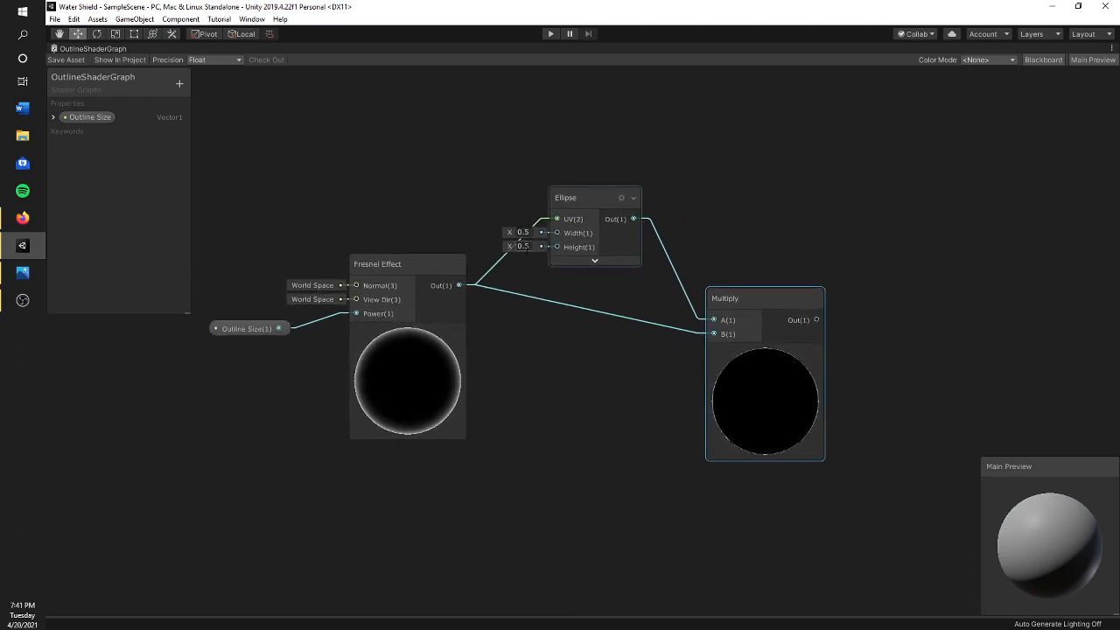
{"action": "left_click_drag", "start_coordinate": [505, 246], "coordinate": [551, 235]}
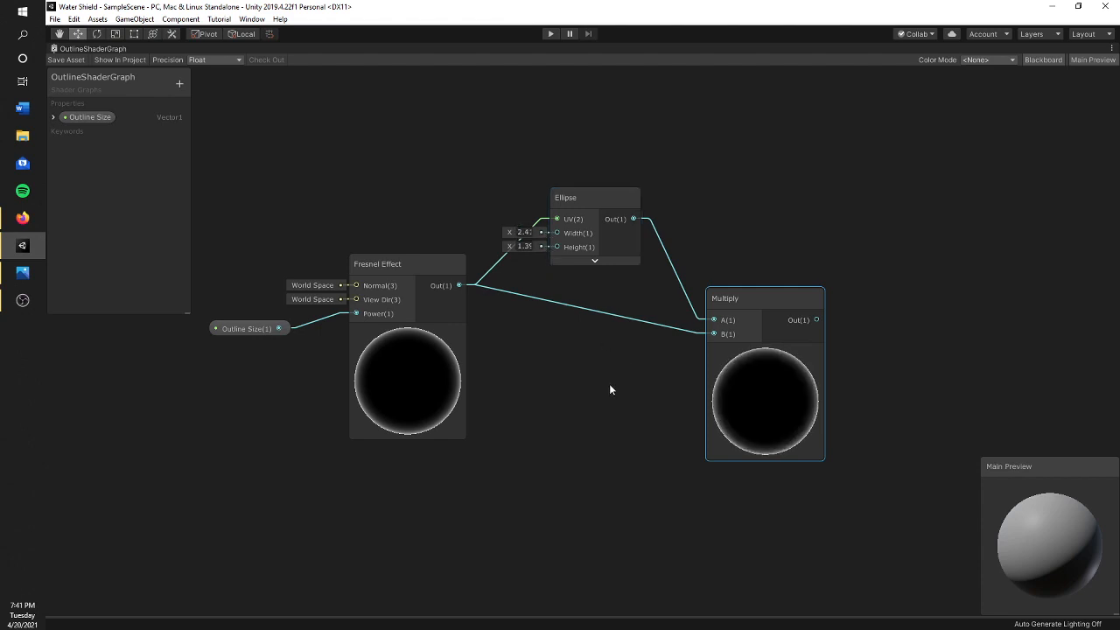
{"action": "middle_click_drag", "start_coordinate": [610, 389], "coordinate": [593, 381]}
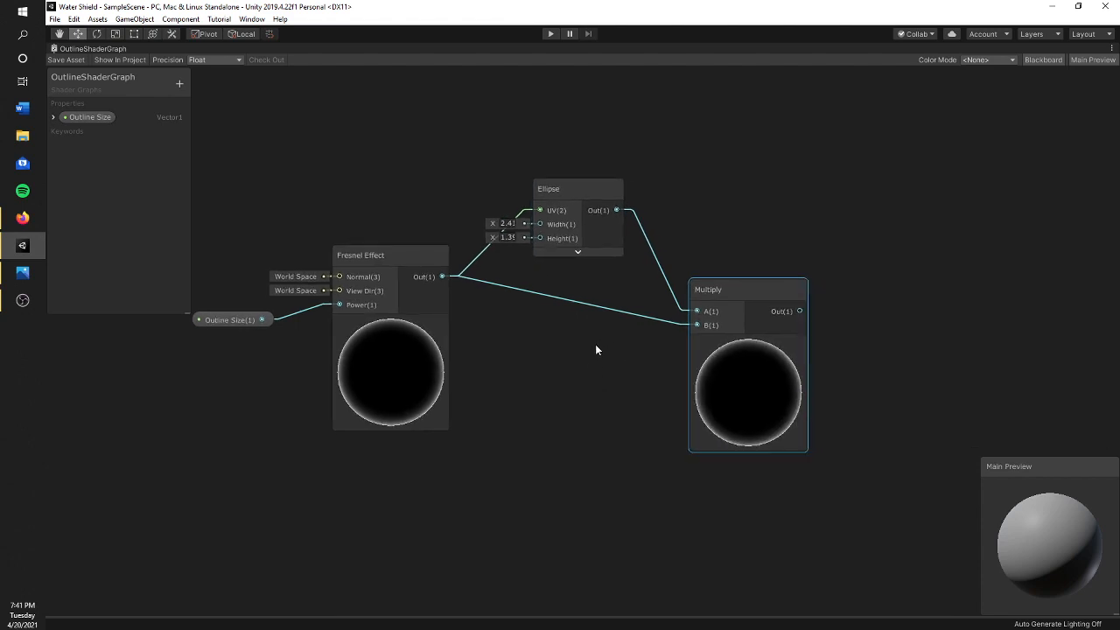
{"action": "left_click_drag", "start_coordinate": [493, 237], "coordinate": [526, 241]}
Step: Lower the Ellipse's Height to just under 1, temporarily removing and restoring the Fresnel Effect link to Multiply's B input
{"action": "right_click", "coordinate": [664, 320]}
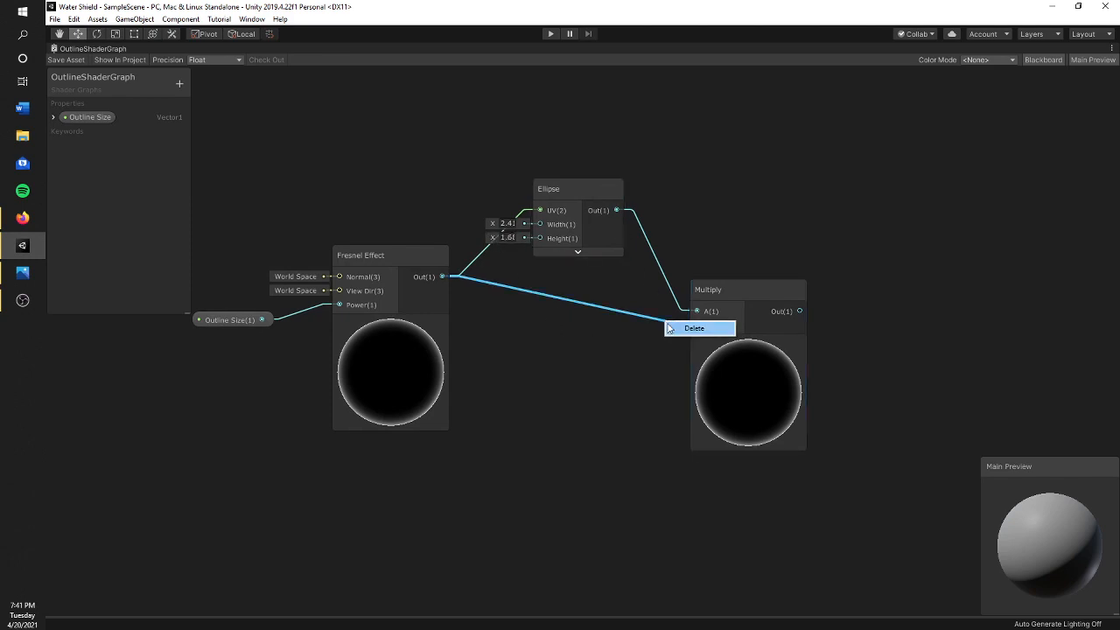
{"action": "left_click", "coordinate": [674, 328]}
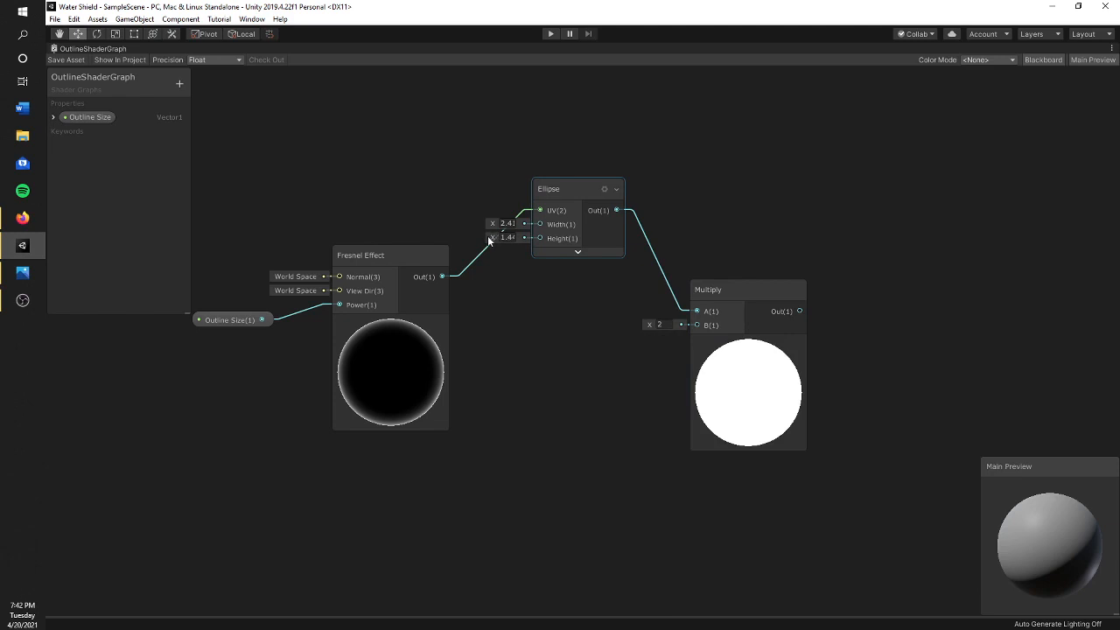
{"action": "left_click_drag", "start_coordinate": [487, 235], "coordinate": [694, 324]}
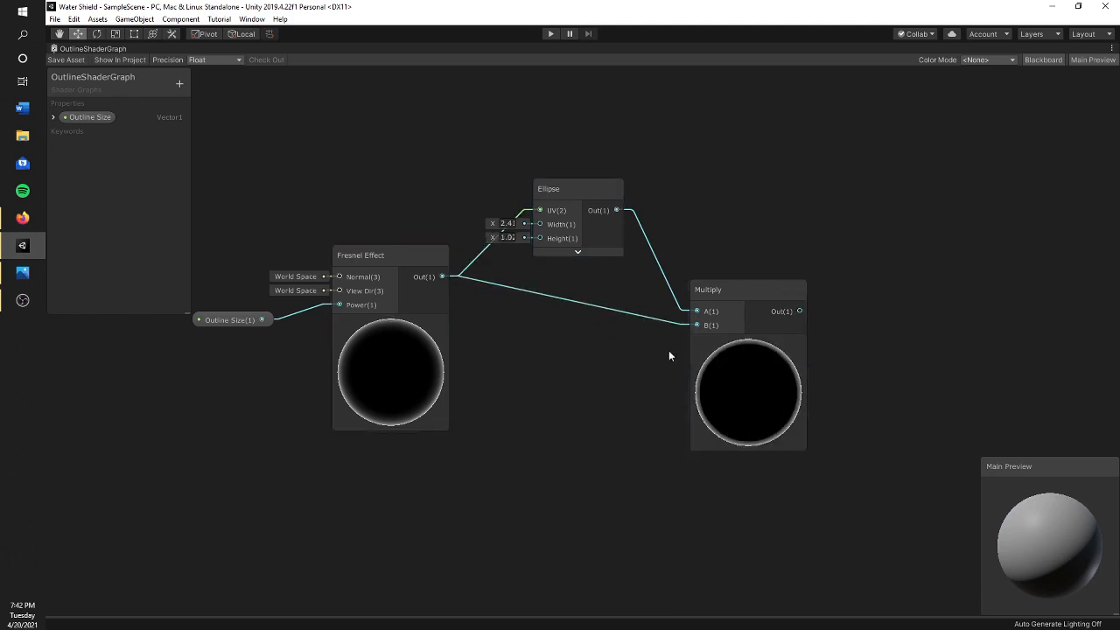
{"action": "left_click_drag", "start_coordinate": [493, 238], "coordinate": [501, 244]}
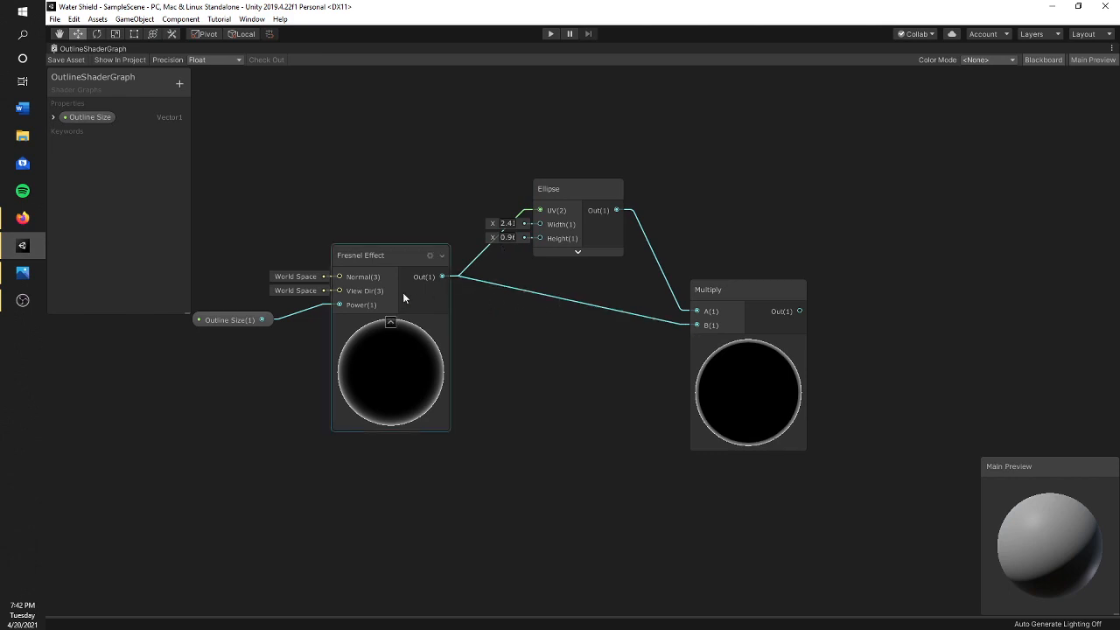
Step: Compare the Multiply preview with the Fresnel Effect link to the Ellipse's UV input removed, and restore that link
{"action": "right_click", "coordinate": [483, 256]}
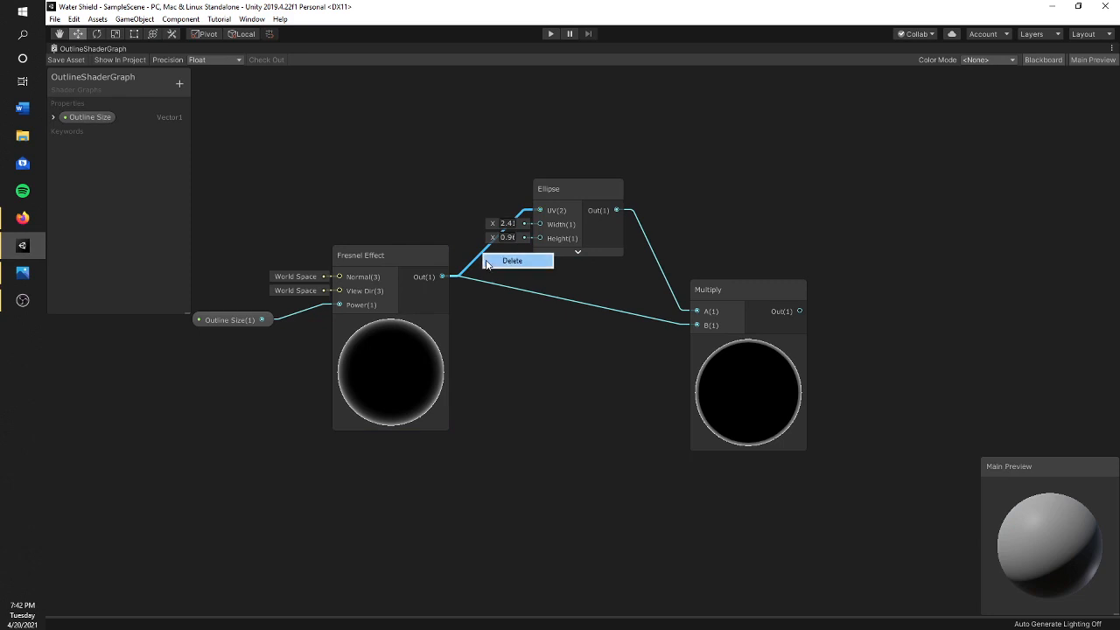
{"action": "left_click", "coordinate": [487, 260]}
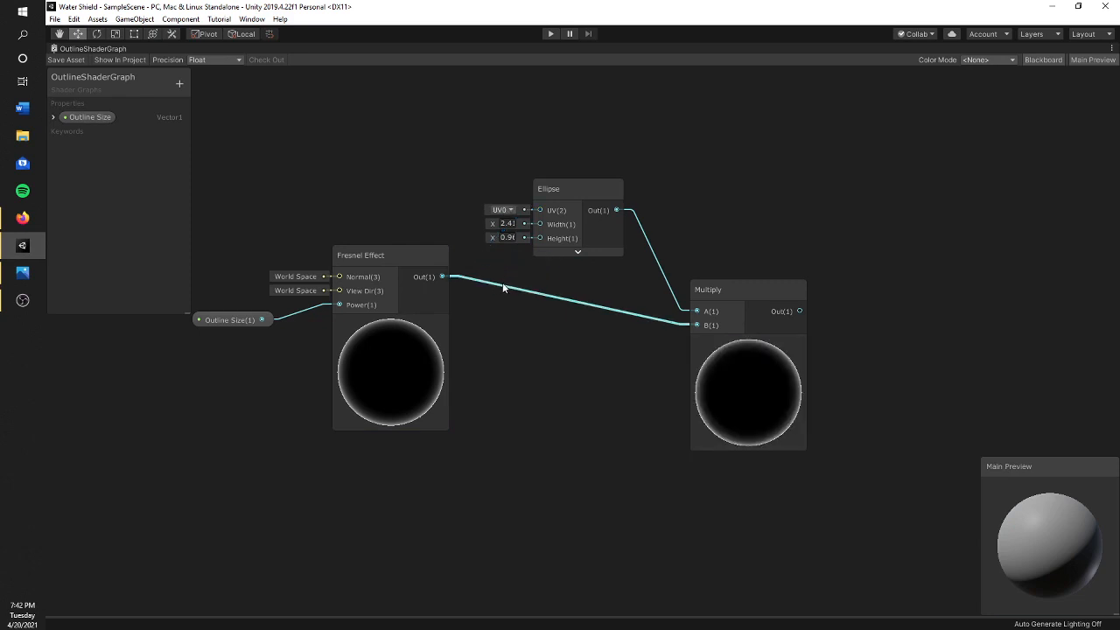
{"action": "left_click_drag", "start_coordinate": [442, 277], "coordinate": [539, 209]}
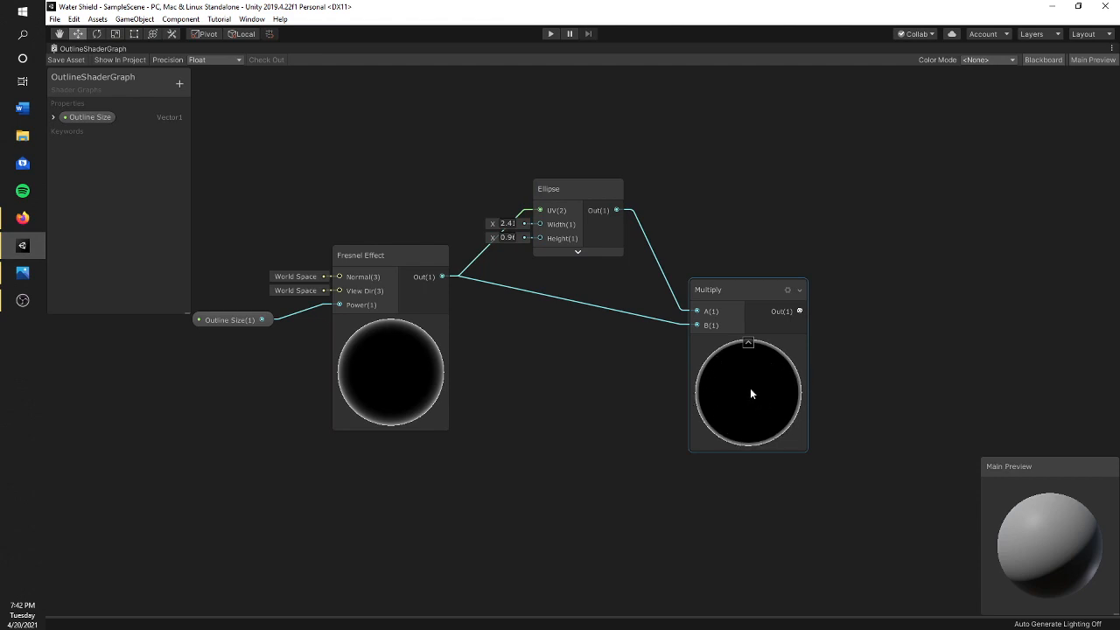
Step: Move the PBR Master node closer to the Multiply node and connect the Multiply output to its Albedo input
{"action": "middle_click_drag", "start_coordinate": [938, 306], "coordinate": [636, 272]}
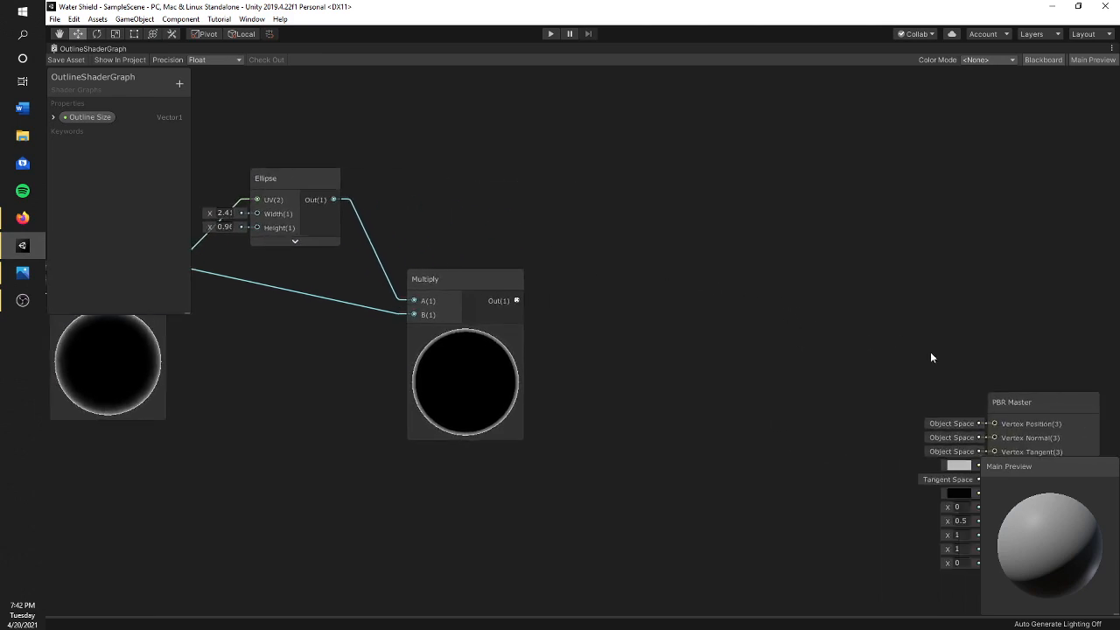
{"action": "left_click_drag", "start_coordinate": [1022, 404], "coordinate": [819, 253]}
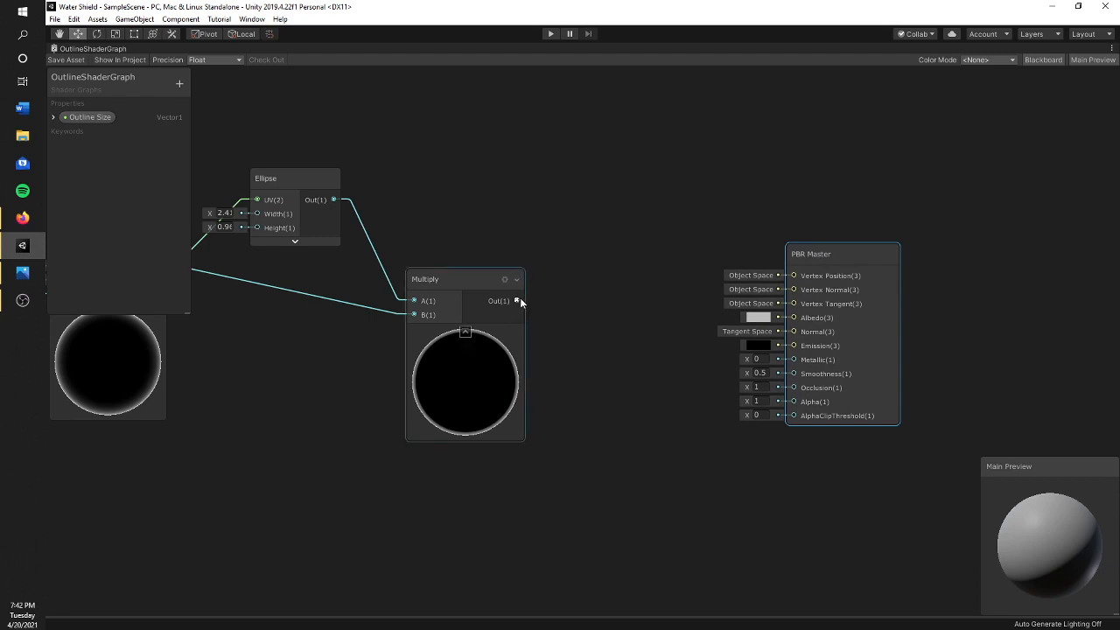
{"action": "left_click", "coordinate": [23, 272]}
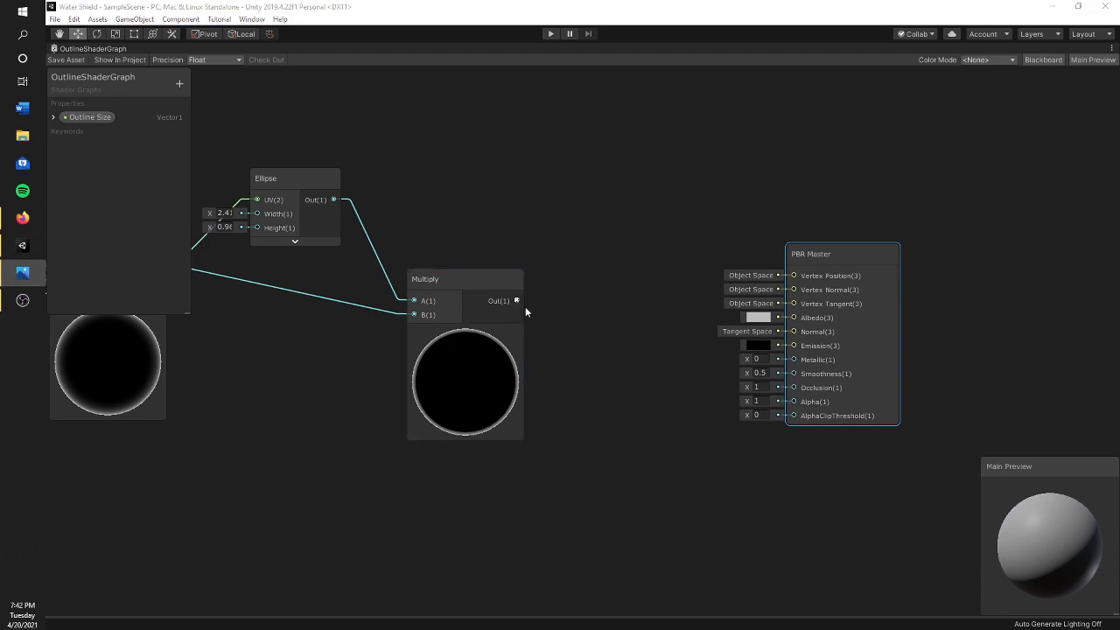
{"action": "left_click_drag", "start_coordinate": [524, 306], "coordinate": [796, 317]}
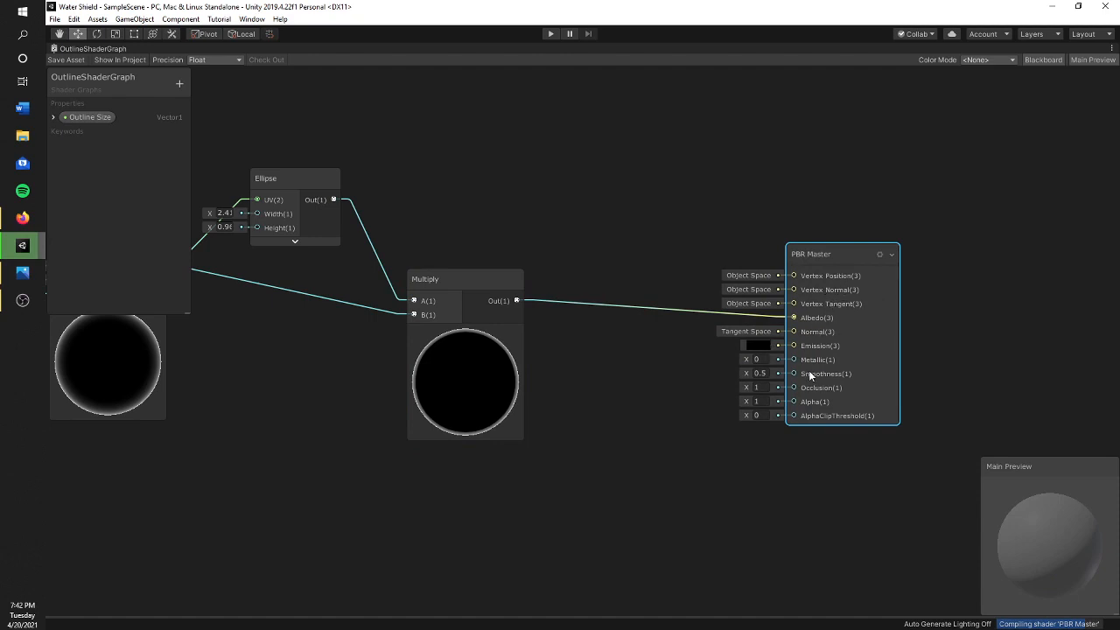
Step: Set the PBR Master's Smoothness to 0 and save the shader graph asset
{"action": "left_click", "coordinate": [760, 373]}
{"action": "type", "text": "0"}
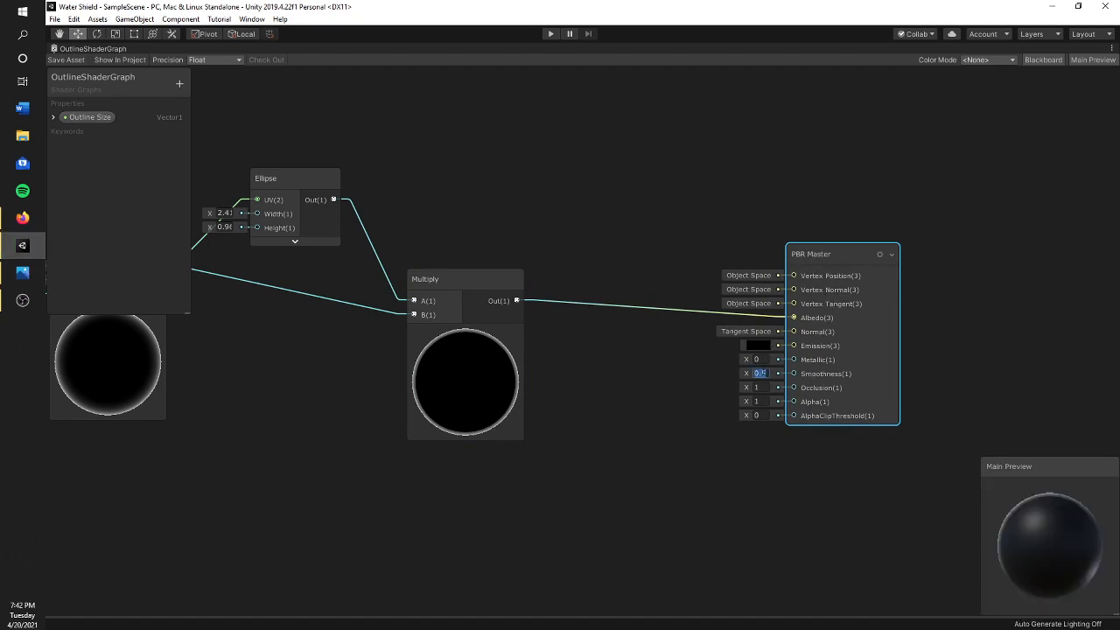
{"action": "left_click", "coordinate": [69, 60]}
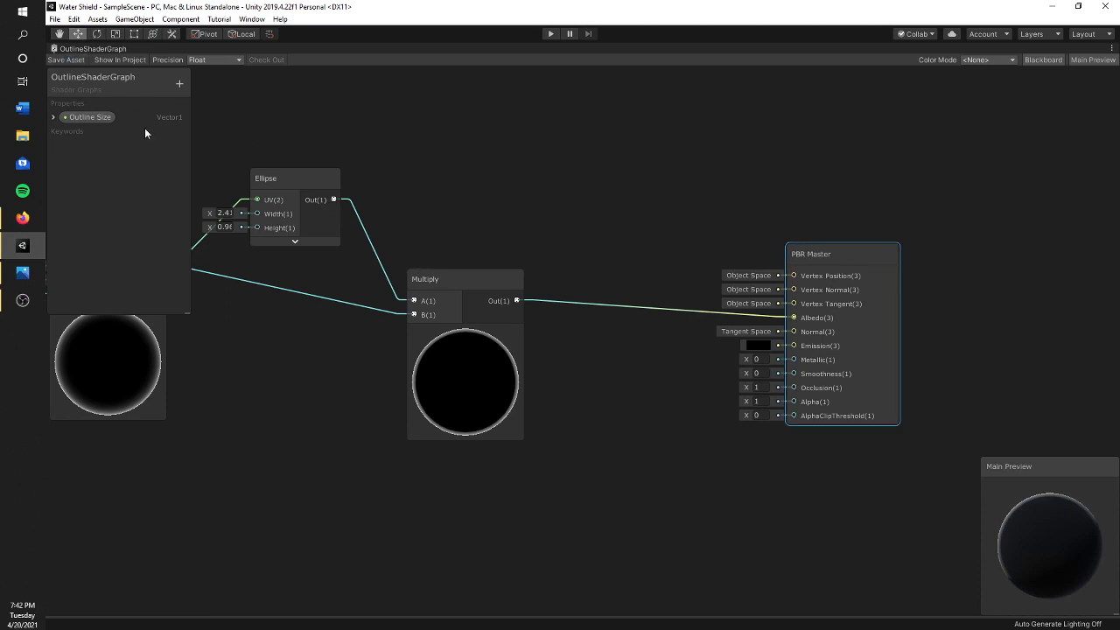
Step: Restore the maximized shader graph window to the docked layout and show the Scene view
{"action": "right_click", "coordinate": [71, 49]}
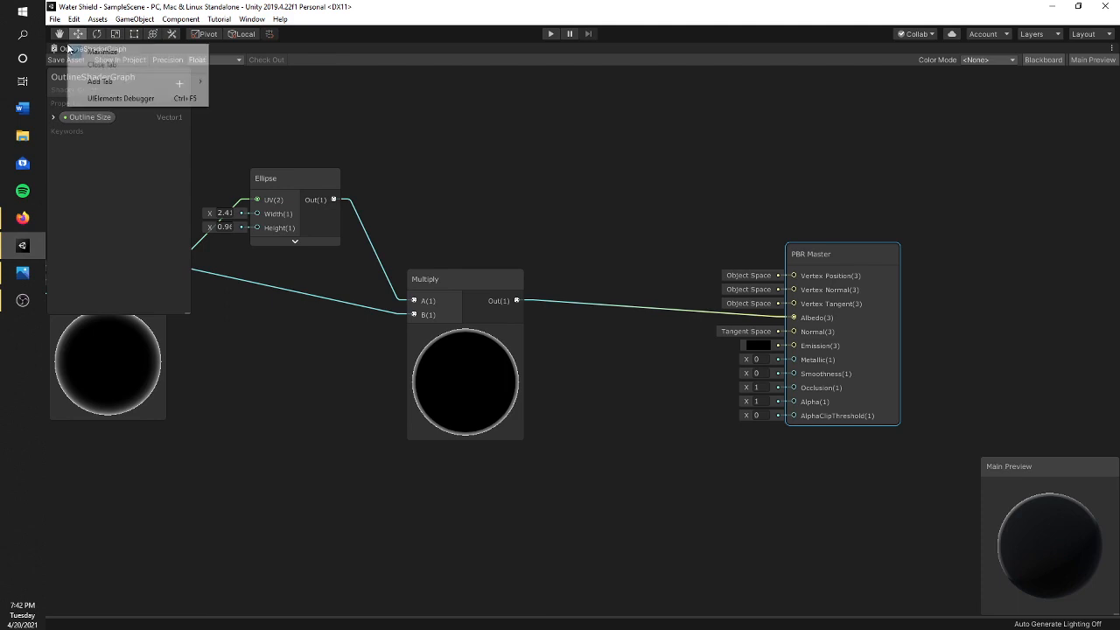
{"action": "left_click", "coordinate": [83, 54]}
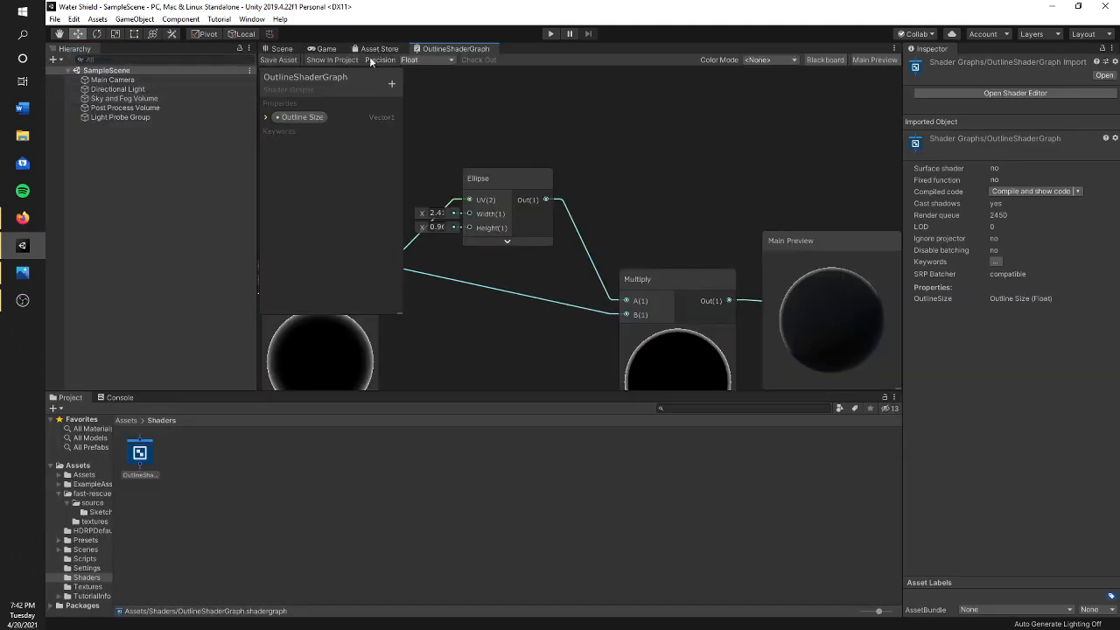
{"action": "left_click", "coordinate": [282, 49]}
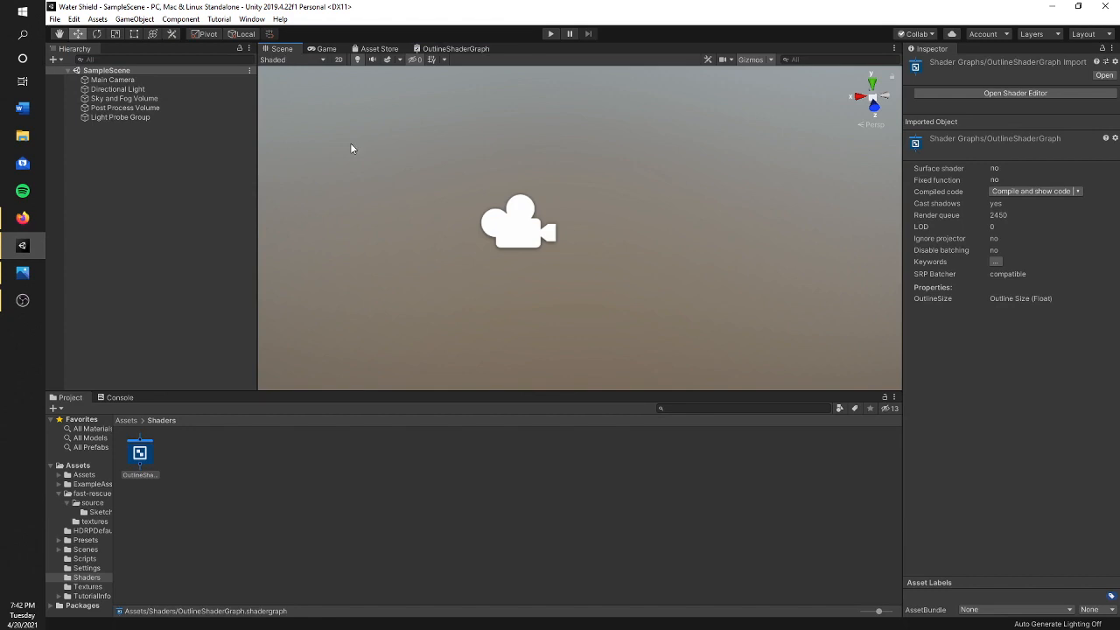
Step: Add a 3D Sphere object to SampleScene and frame it in the Scene view
{"action": "right_click", "coordinate": [139, 167]}
{"action": "mouse_move", "coordinate": [227, 291]}
{"action": "left_click", "coordinate": [280, 305]}
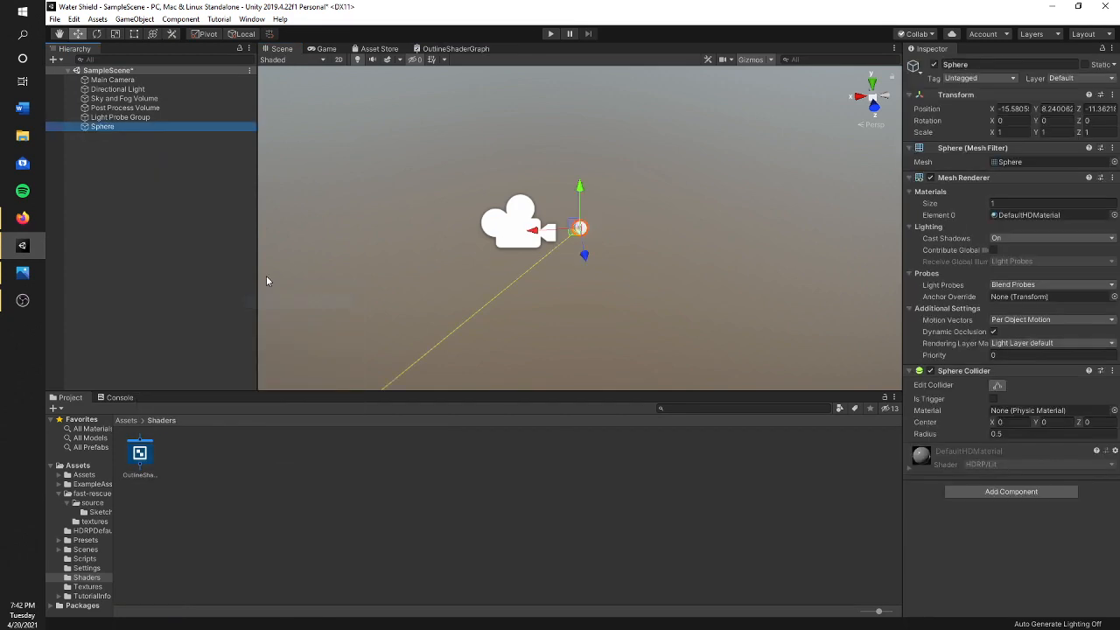
{"action": "double_click", "coordinate": [141, 128]}
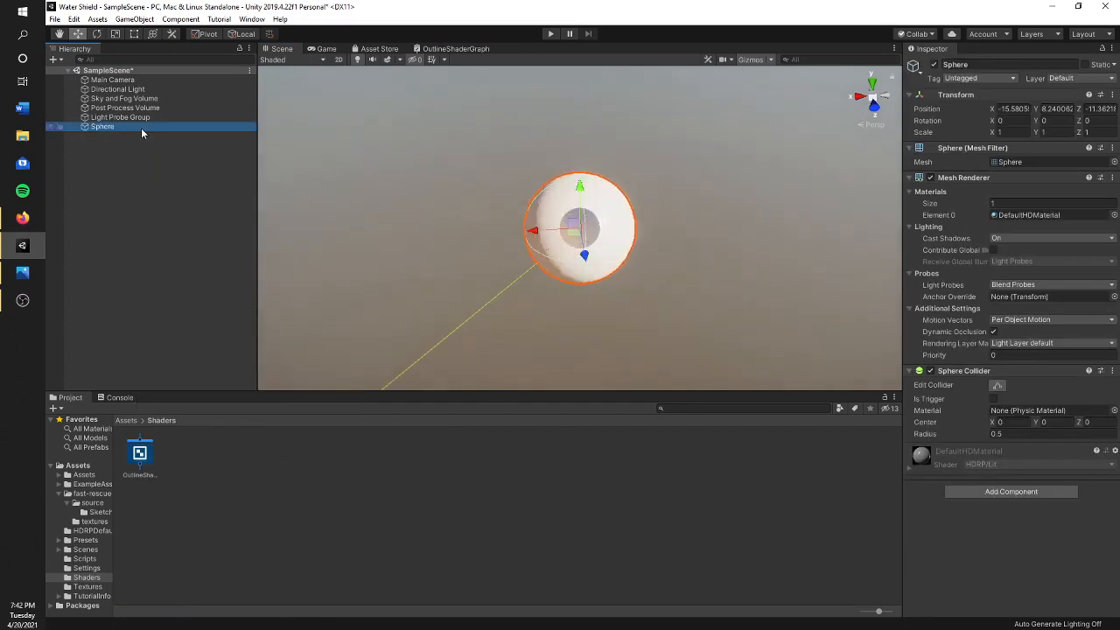
Step: Create a material from OutlineShaderGraph with its default name and apply it to the sphere in the scene
{"action": "right_click", "coordinate": [140, 452]}
{"action": "mouse_move", "coordinate": [216, 160]}
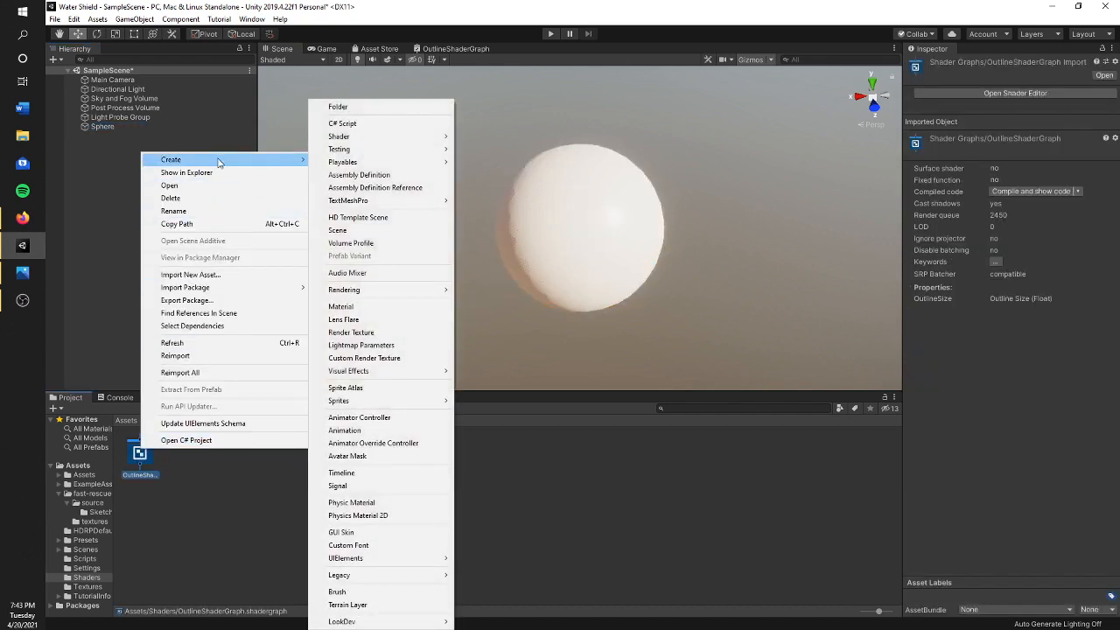
{"action": "left_click", "coordinate": [434, 308]}
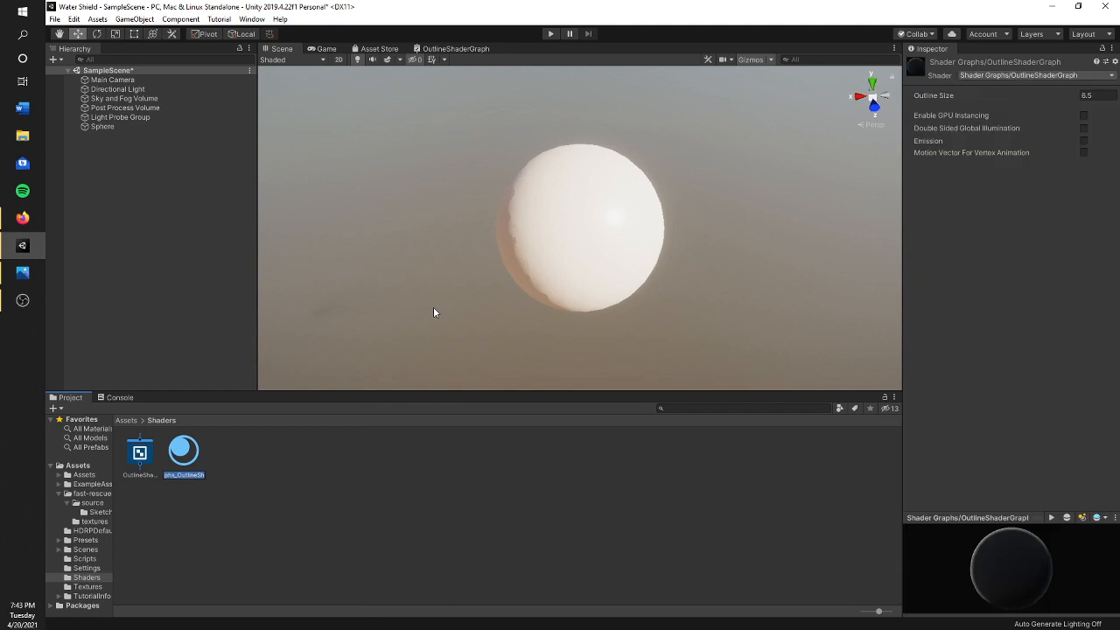
{"action": "key", "text": "Return"}
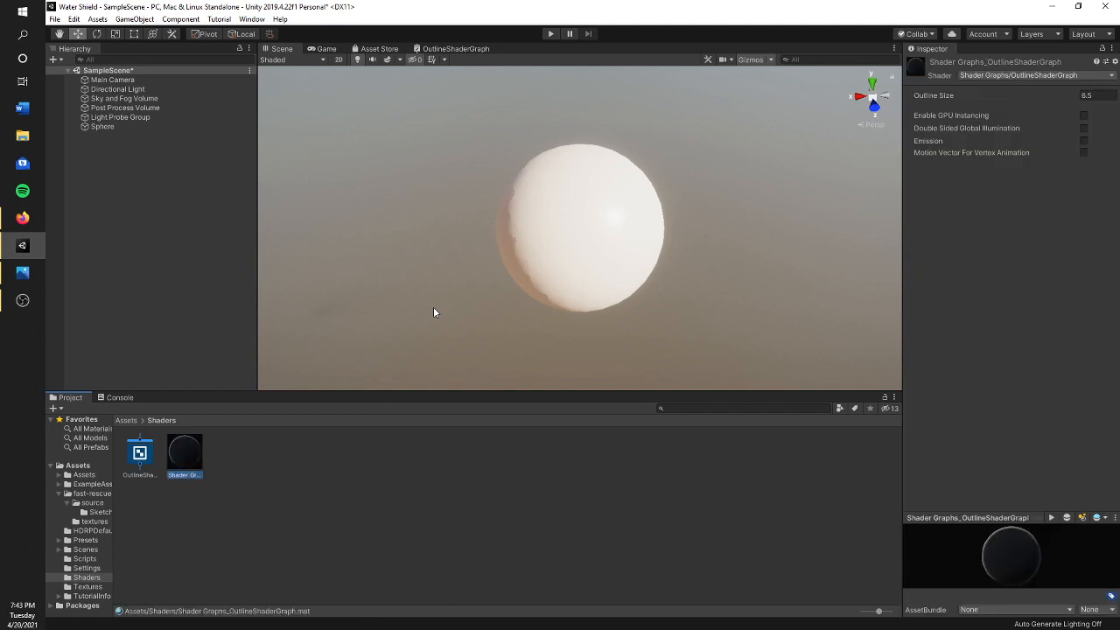
{"action": "left_click_drag", "start_coordinate": [181, 444], "coordinate": [540, 245]}
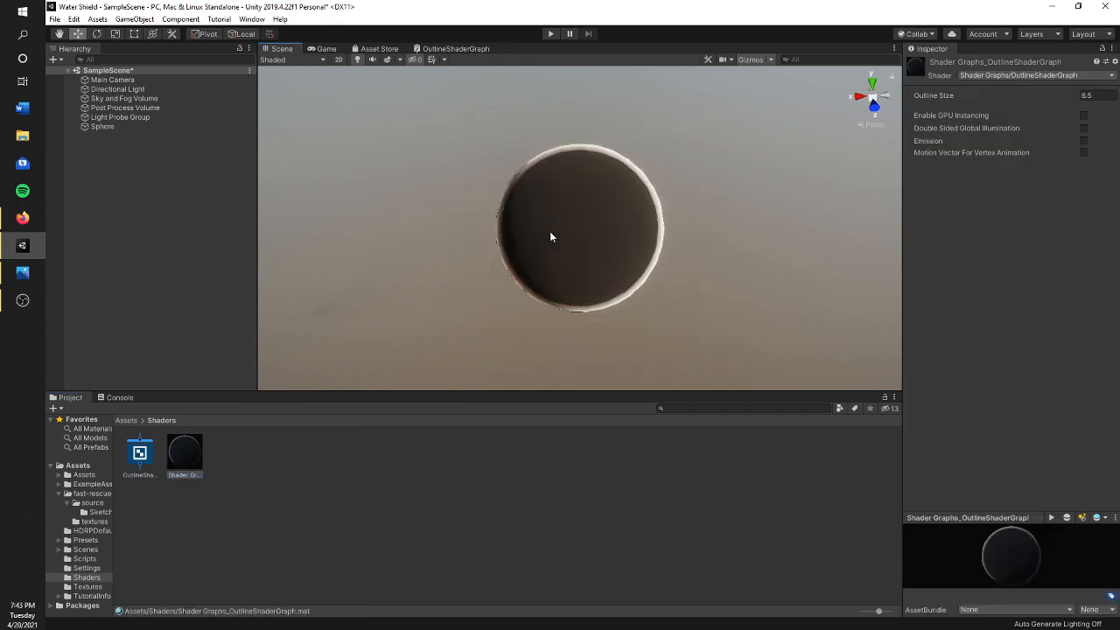
Step: Compare how the outlined sphere looks in the Game view and in the Scene view
{"action": "left_click", "coordinate": [323, 48]}
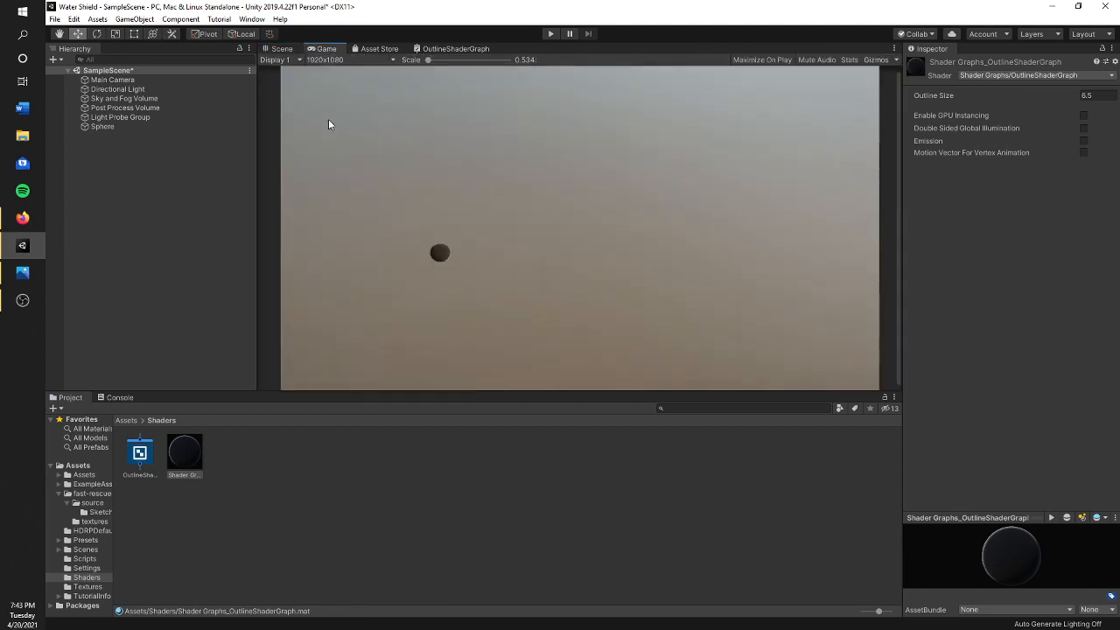
{"action": "left_click", "coordinate": [284, 50]}
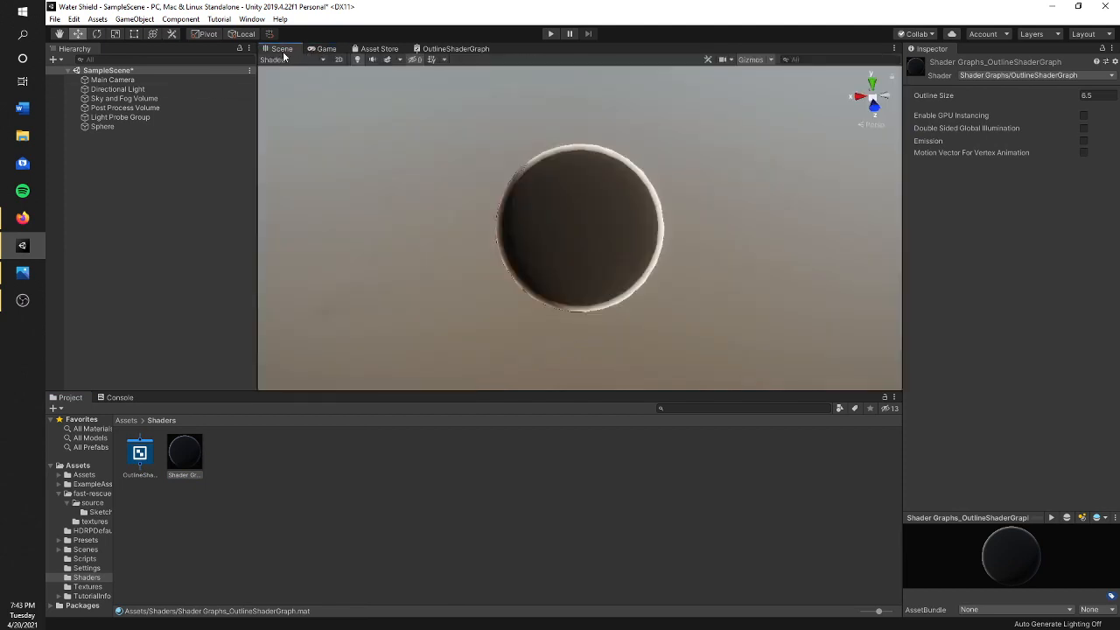
{"action": "right_click_drag", "start_coordinate": [565, 192], "coordinate": [612, 185]}
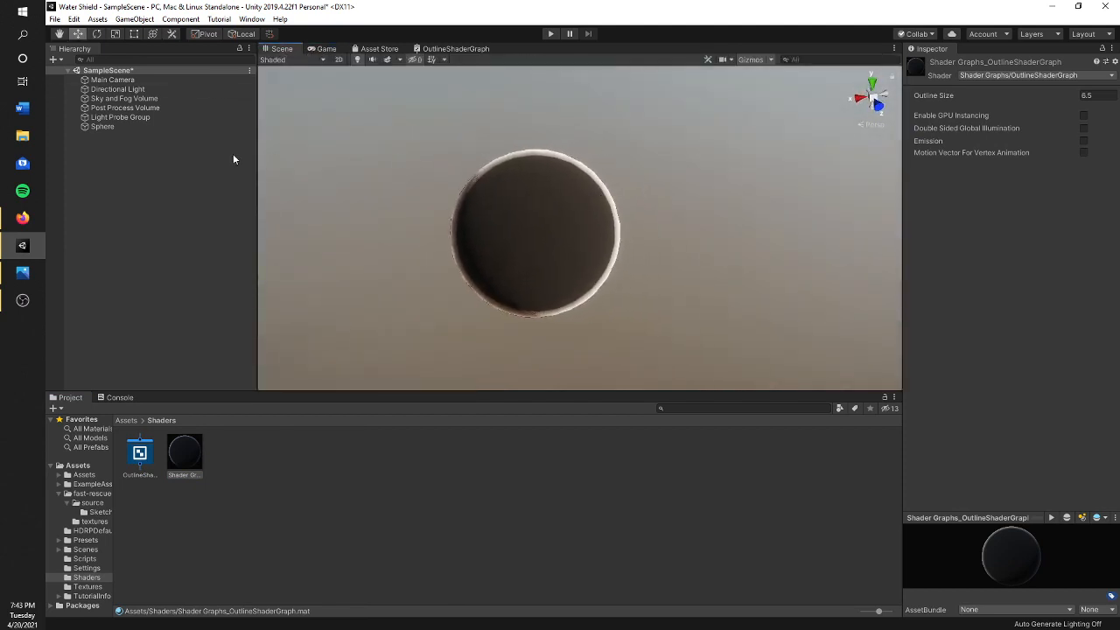
{"action": "left_click", "coordinate": [324, 48]}
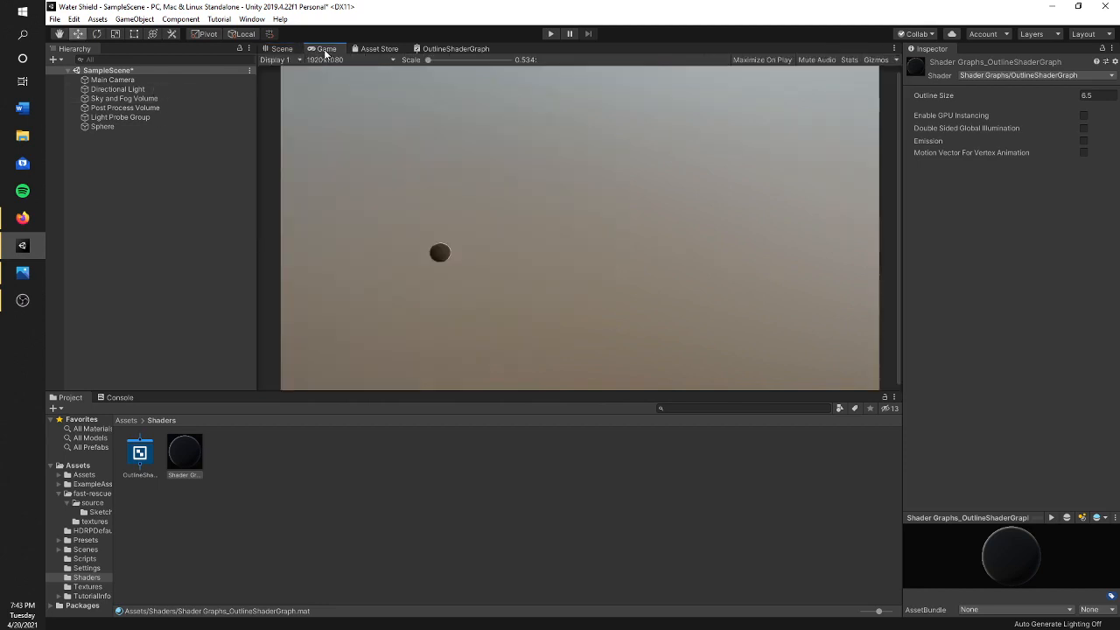
{"action": "left_click", "coordinate": [294, 51]}
{"action": "left_click", "coordinate": [333, 52]}
{"action": "left_click", "coordinate": [286, 50]}
Step: Align the Main Camera with the current Scene view so that it frames the sphere up close
{"action": "left_click_drag", "start_coordinate": [531, 243], "coordinate": [526, 242], "text": "alt"}
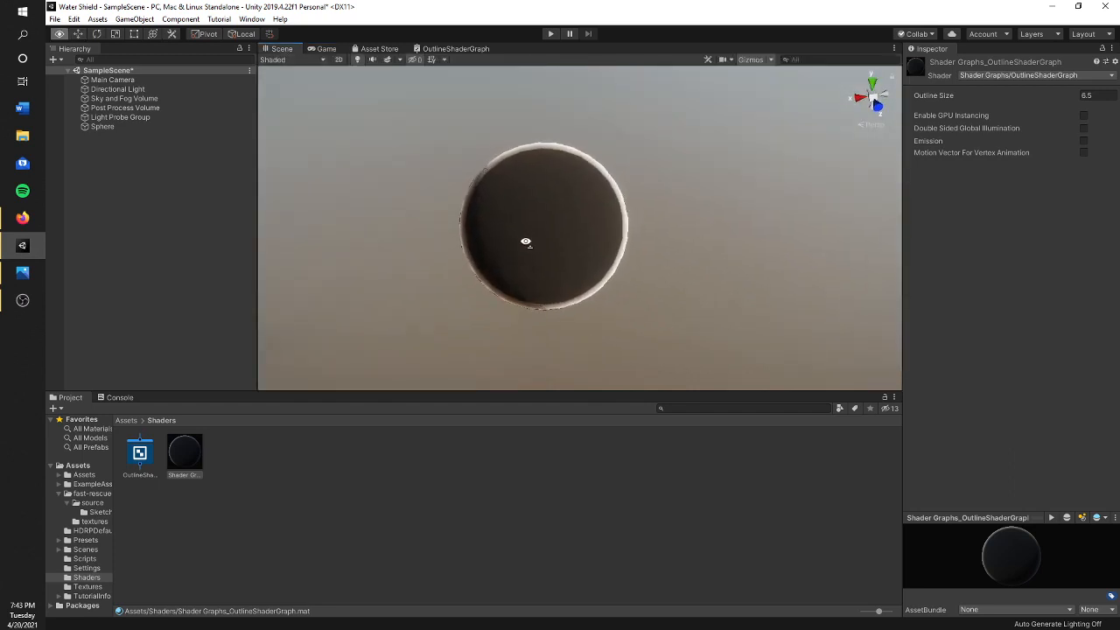
{"action": "left_click", "coordinate": [112, 80]}
{"action": "left_click_drag", "start_coordinate": [533, 238], "coordinate": [522, 235], "text": "alt"}
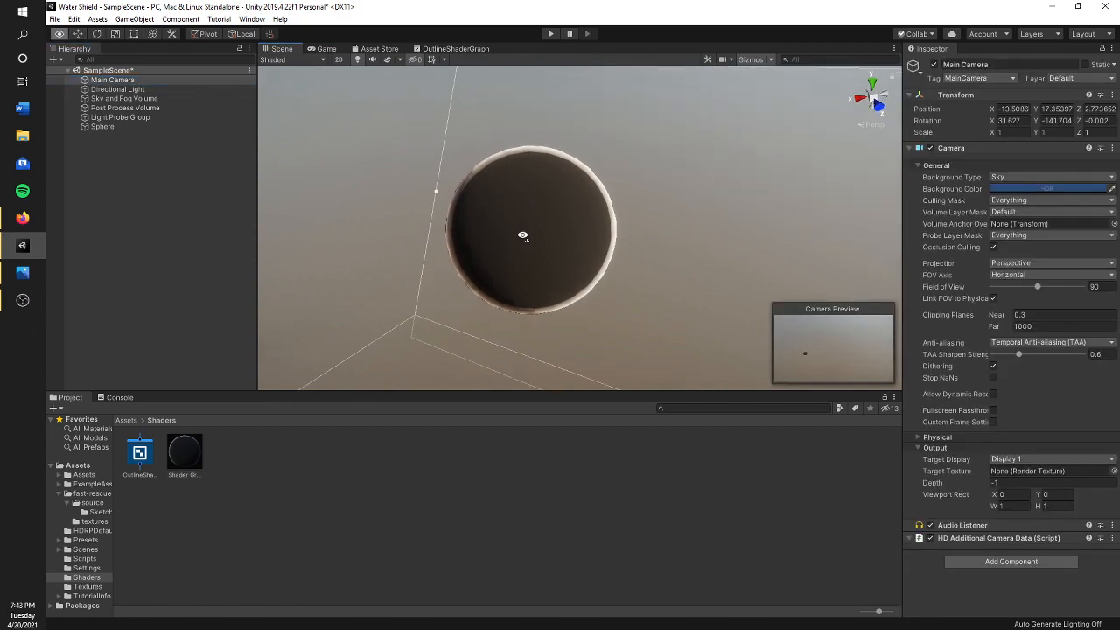
{"action": "key", "text": "ctrl+shift+f"}
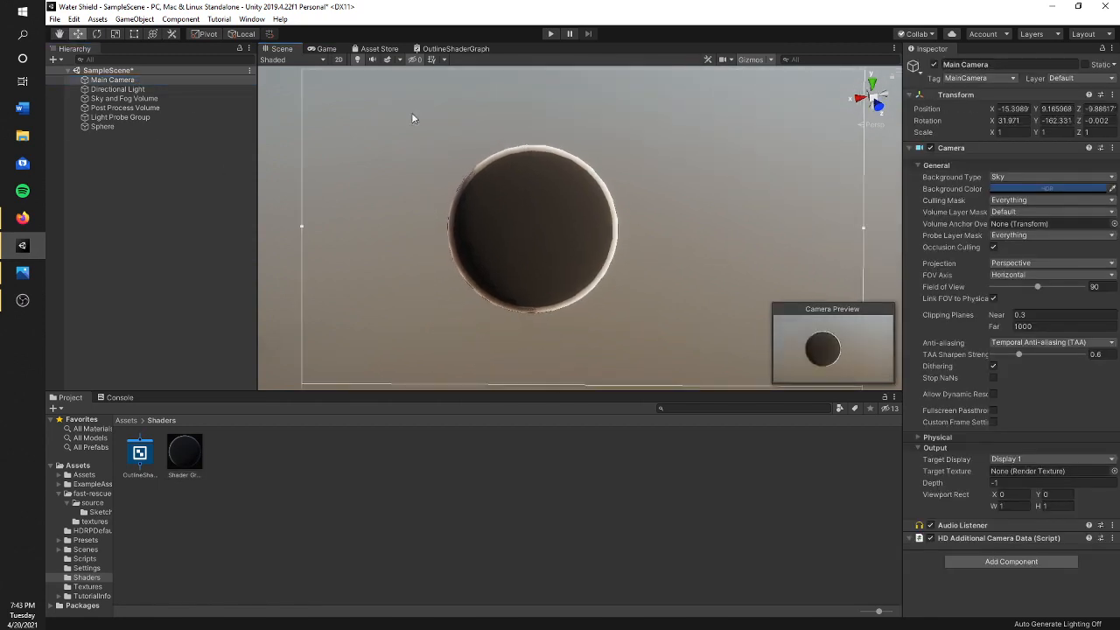
Step: Set the Outline Size of the sphere's outline material to 0.1 while previewing it in the Game view
{"action": "left_click", "coordinate": [326, 49]}
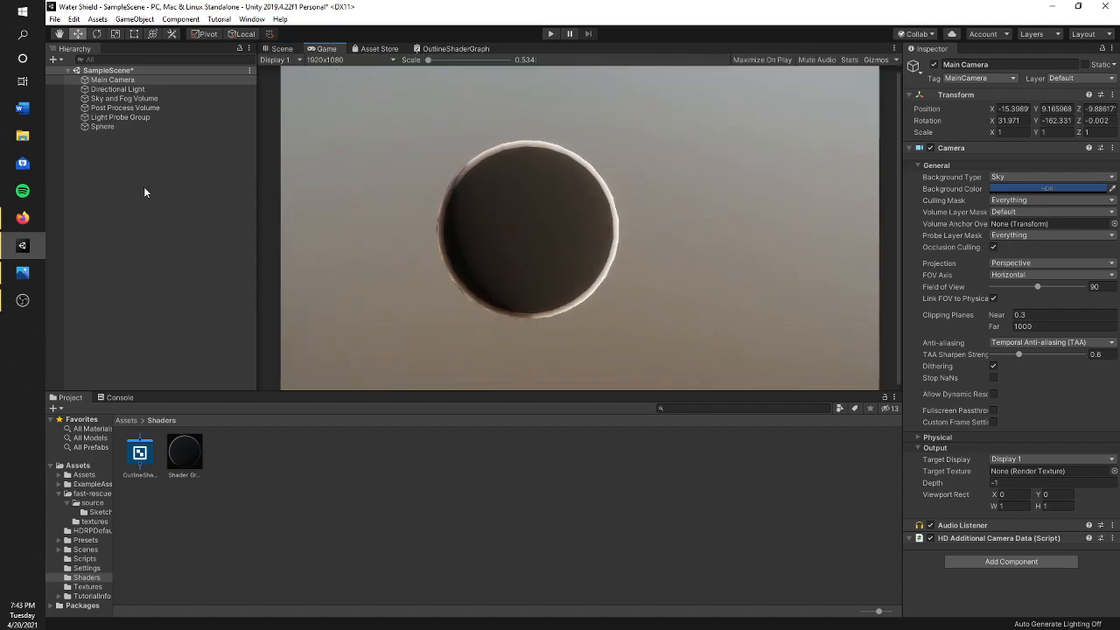
{"action": "left_click", "coordinate": [143, 130]}
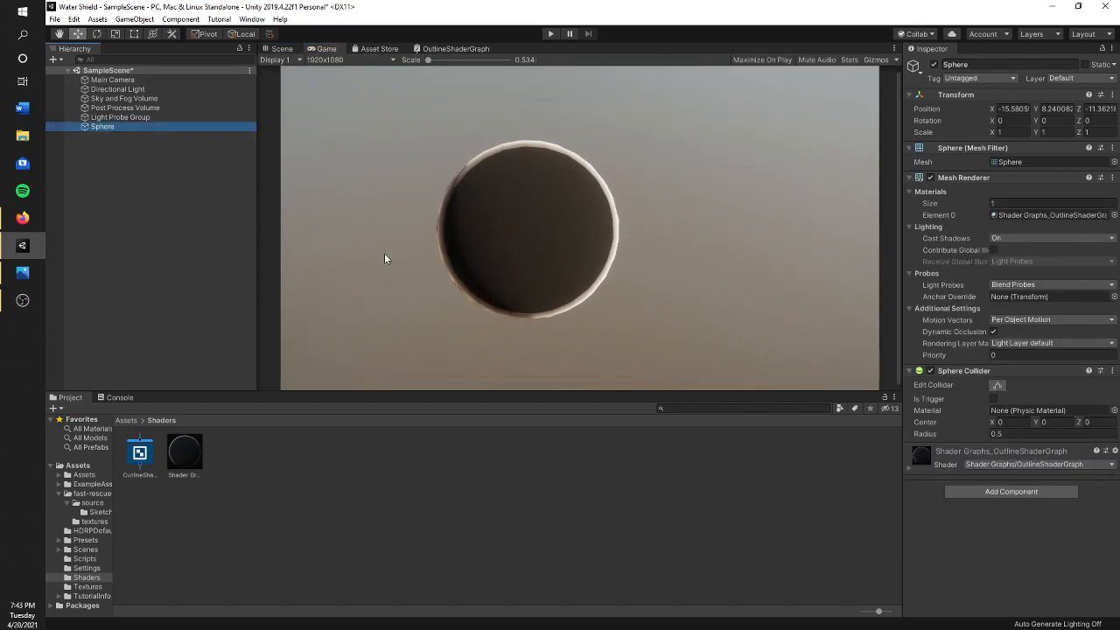
{"action": "left_click", "coordinate": [908, 469]}
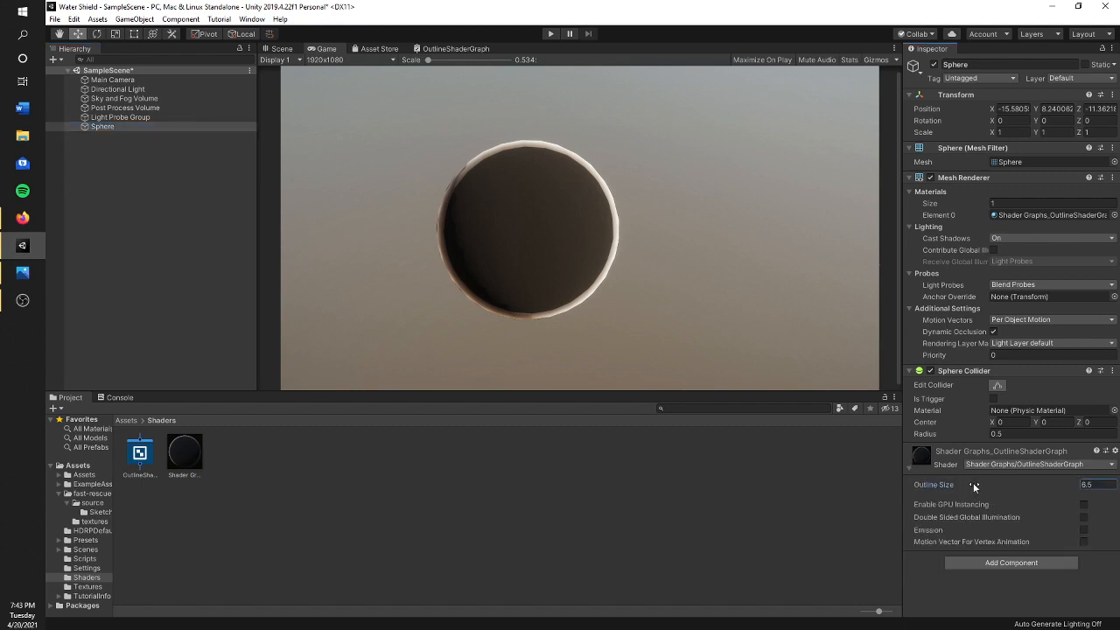
{"action": "left_click_drag", "start_coordinate": [973, 482], "coordinate": [936, 492]}
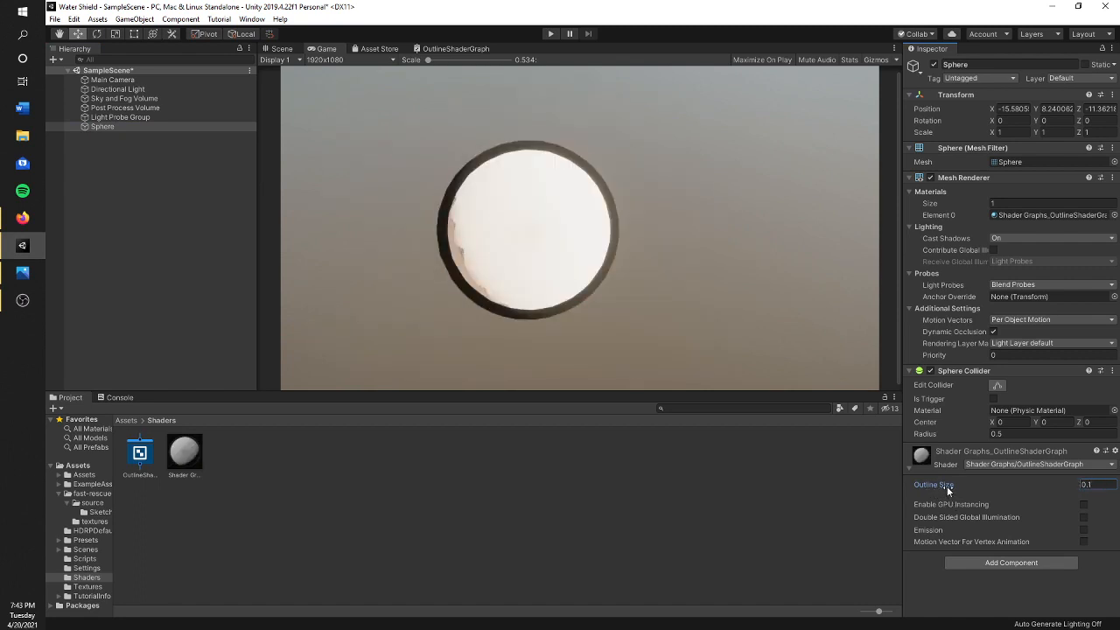
{"action": "mouse_move", "coordinate": [948, 489]}
{"action": "left_mouse_down"}
{"action": "mouse_move", "coordinate": [980, 485]}
{"action": "mouse_move", "coordinate": [933, 495]}
{"action": "mouse_move", "coordinate": [946, 487]}
{"action": "left_mouse_up"}
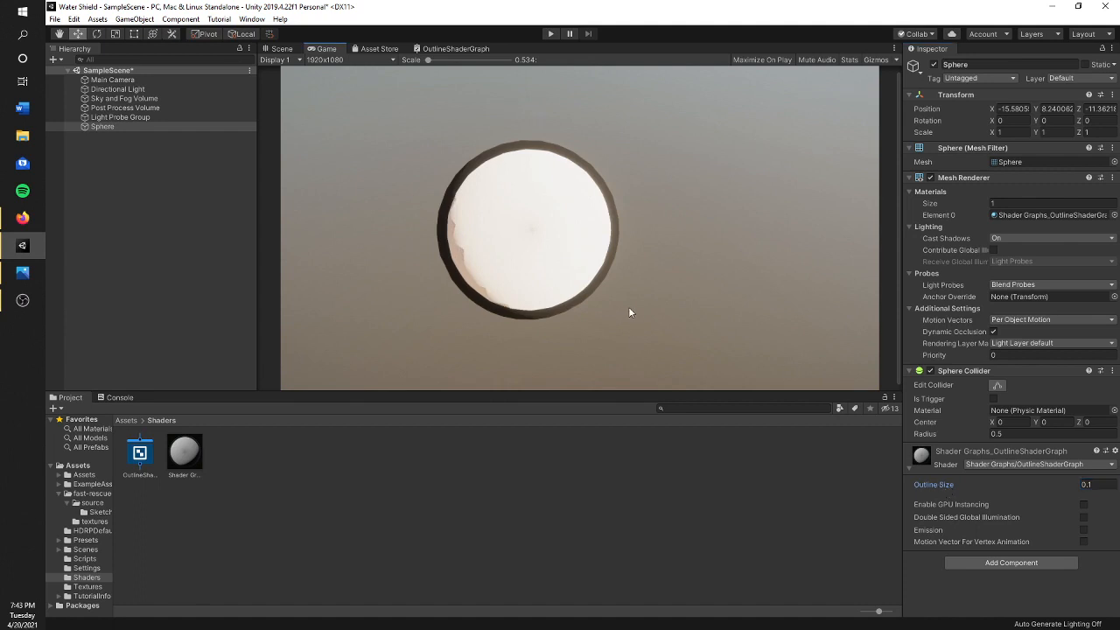
Step: Deselect the sphere and examine its outline from several angles in the Scene view
{"action": "left_click", "coordinate": [278, 49]}
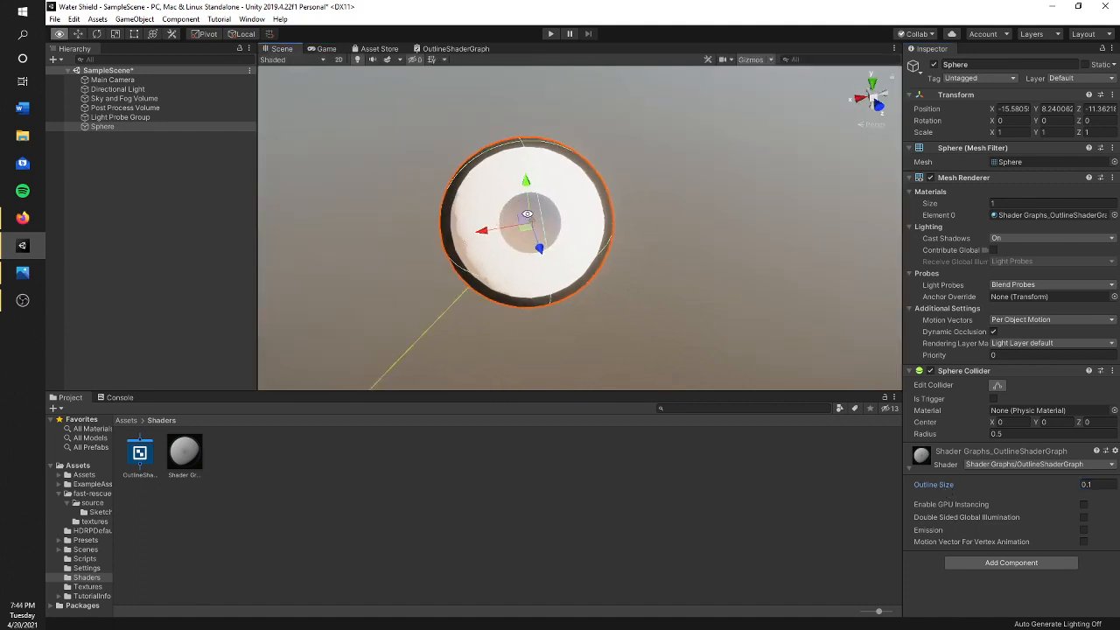
{"action": "left_click_drag", "start_coordinate": [527, 213], "coordinate": [728, 166], "text": "alt"}
{"action": "left_click", "coordinate": [728, 167]}
{"action": "left_click_drag", "start_coordinate": [596, 235], "coordinate": [385, 215], "text": "alt"}
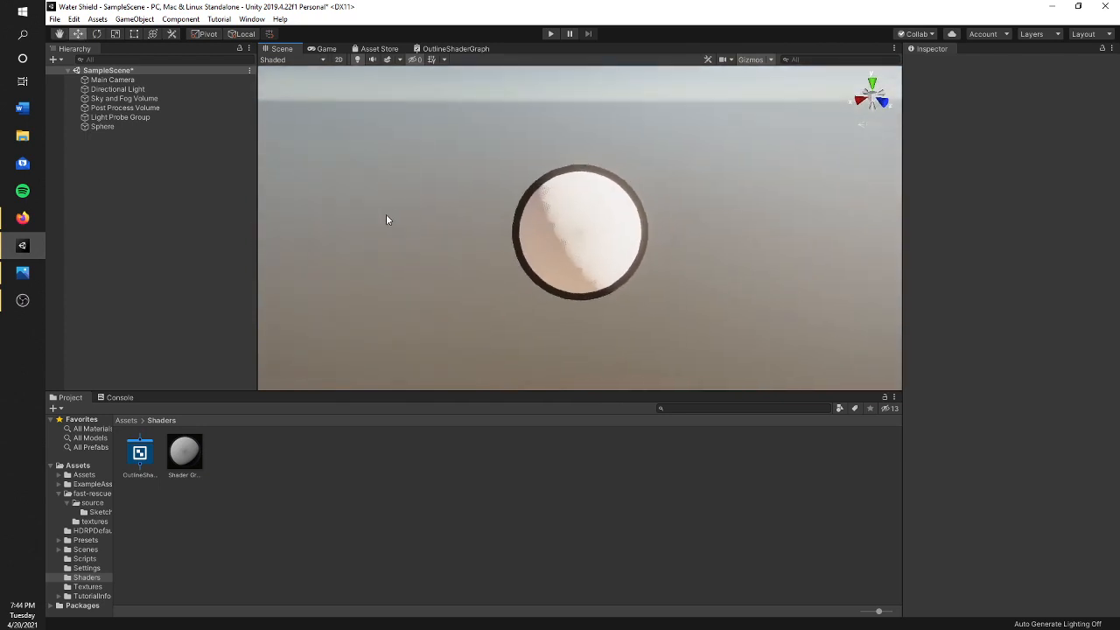